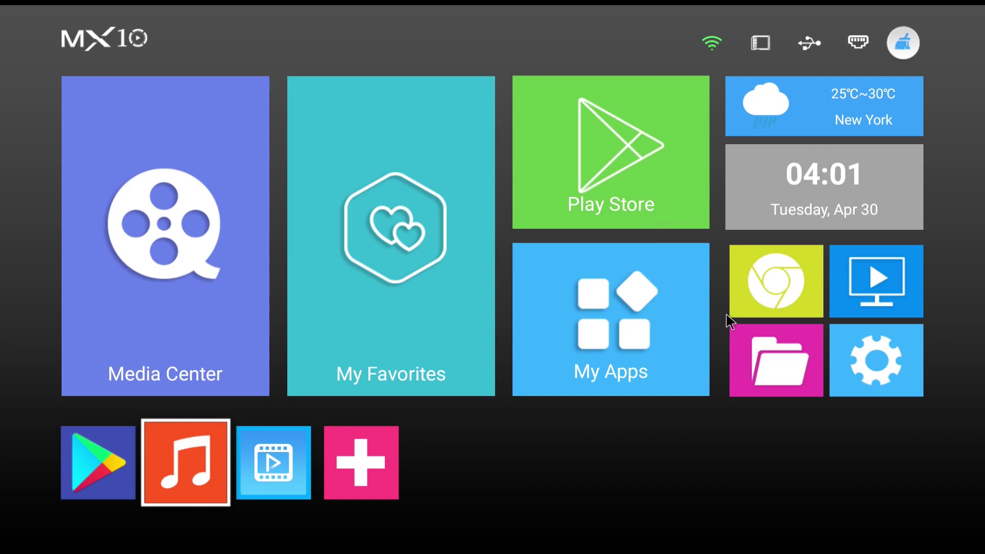
- Browse the installed apps list down to YouTube, then close it back to the home screen
{"action": "left_click", "coordinate": [682, 314]}
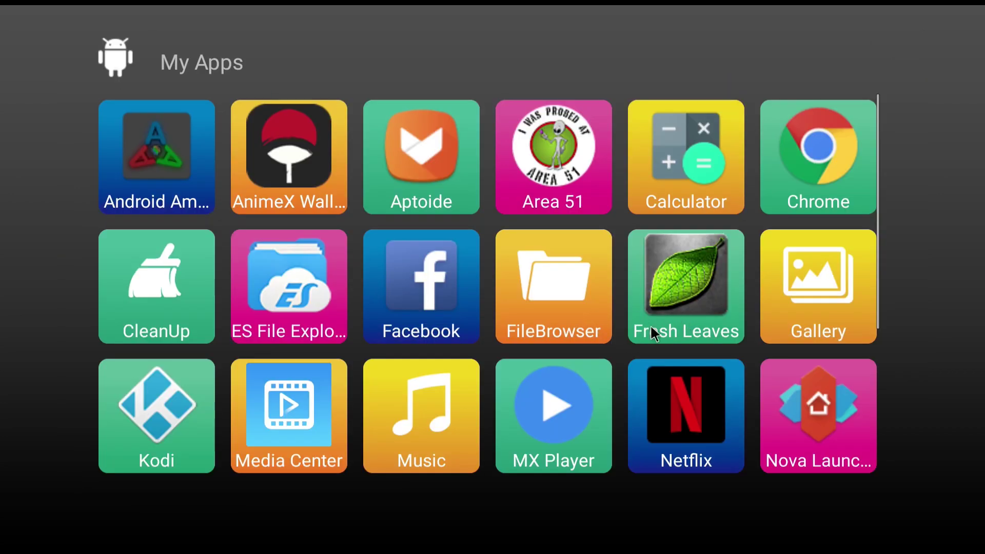
{"action": "key", "text": "Down"}
{"action": "key", "text": "Down"}
{"action": "key", "text": "Down"}
{"action": "key", "text": "Down"}
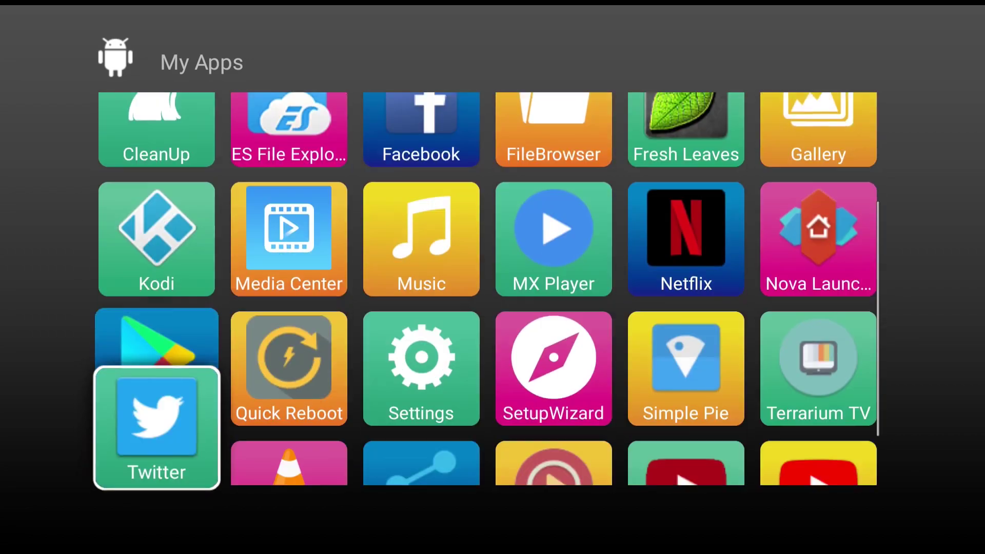
{"action": "key", "text": "Right"}
{"action": "key", "text": "Right"}
{"action": "key", "text": "Right"}
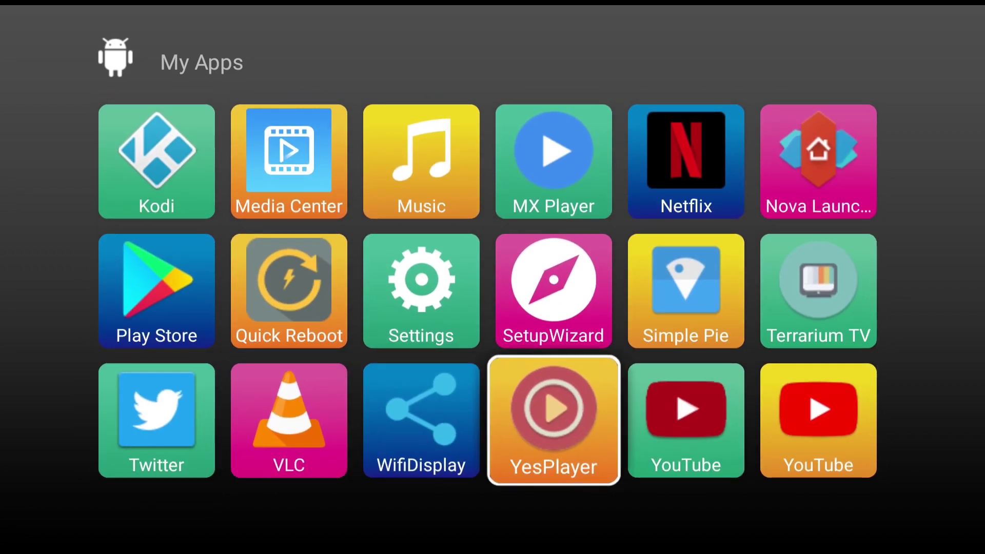
{"action": "key", "text": "Right"}
{"action": "key", "text": "Right"}
{"action": "key", "text": "Up"}
{"action": "key", "text": "Up"}
{"action": "key", "text": "Up"}
{"action": "key", "text": "Up"}
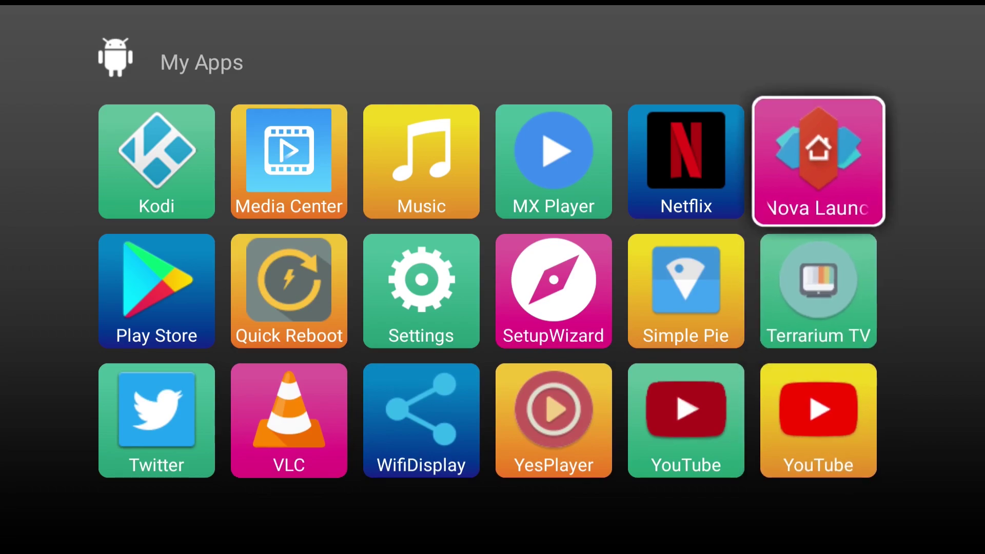
{"action": "key", "text": "Left"}
{"action": "key", "text": "Left"}
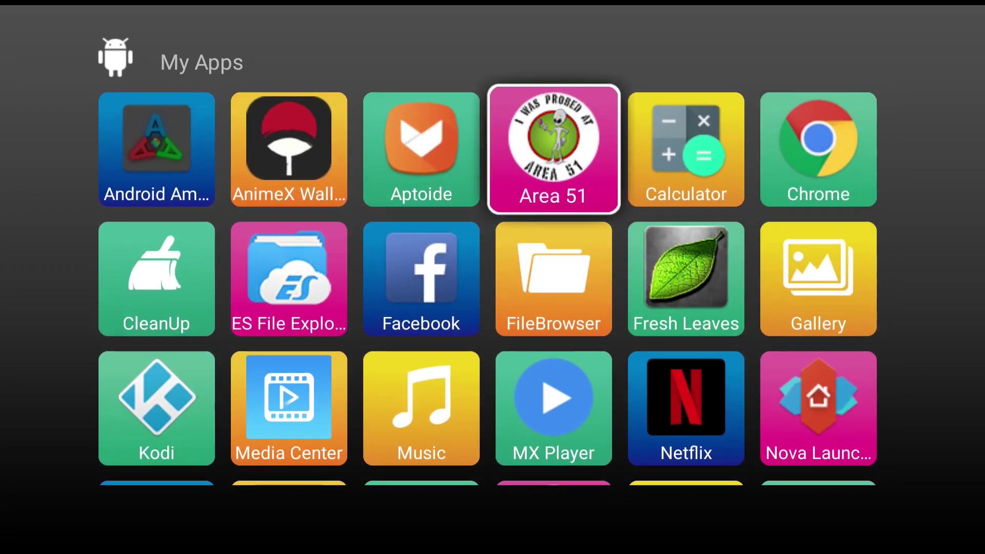
{"action": "key", "text": "Left"}
{"action": "key", "text": "Left"}
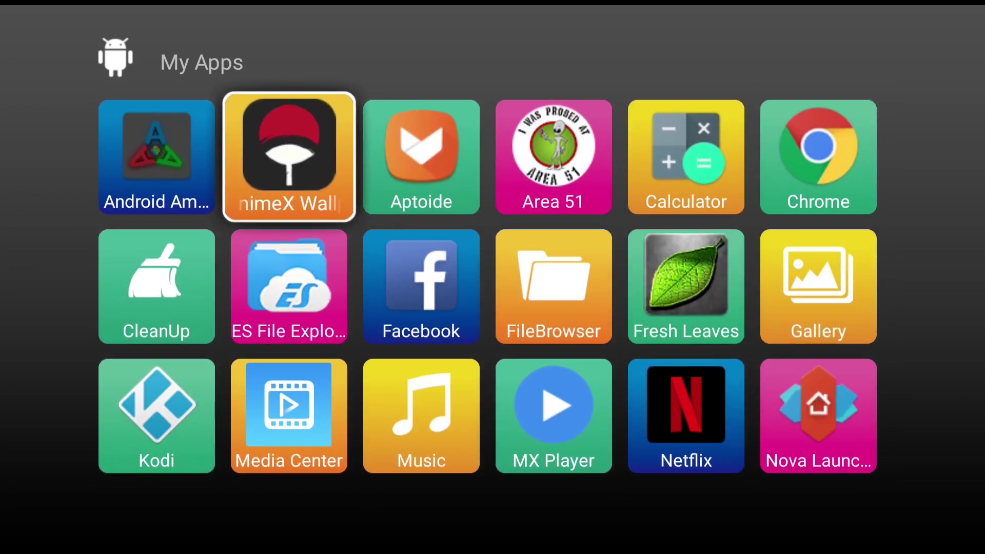
{"action": "key", "text": "Escape"}
- Move across the home screen tiles to the Settings gear and open device settings
{"action": "key", "text": "Right"}
{"action": "key", "text": "Right"}
{"action": "key", "text": "Right"}
{"action": "key", "text": "Right"}
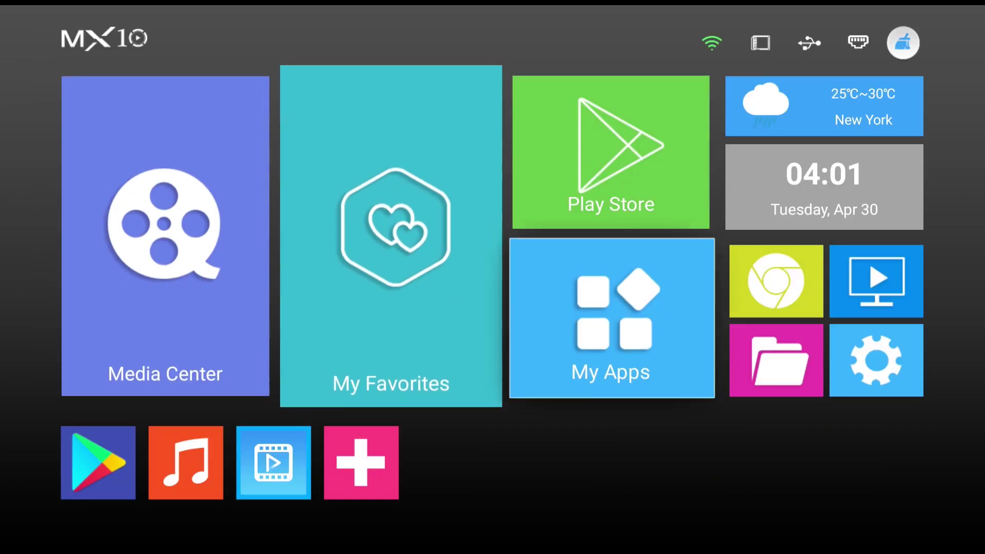
{"action": "key", "text": "Down"}
{"action": "key", "text": "Down"}
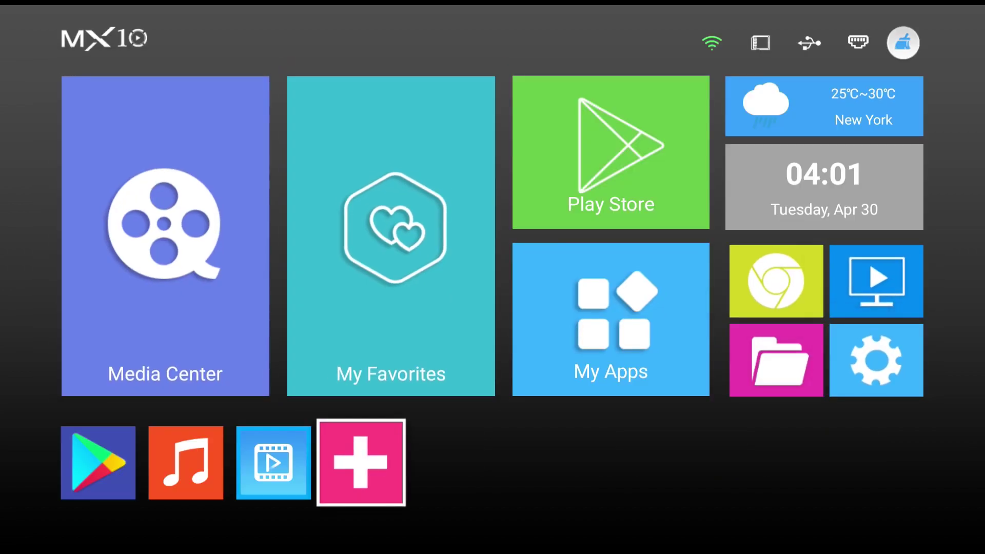
{"action": "key", "text": "Up"}
{"action": "key", "text": "Right"}
{"action": "key", "text": "Right"}
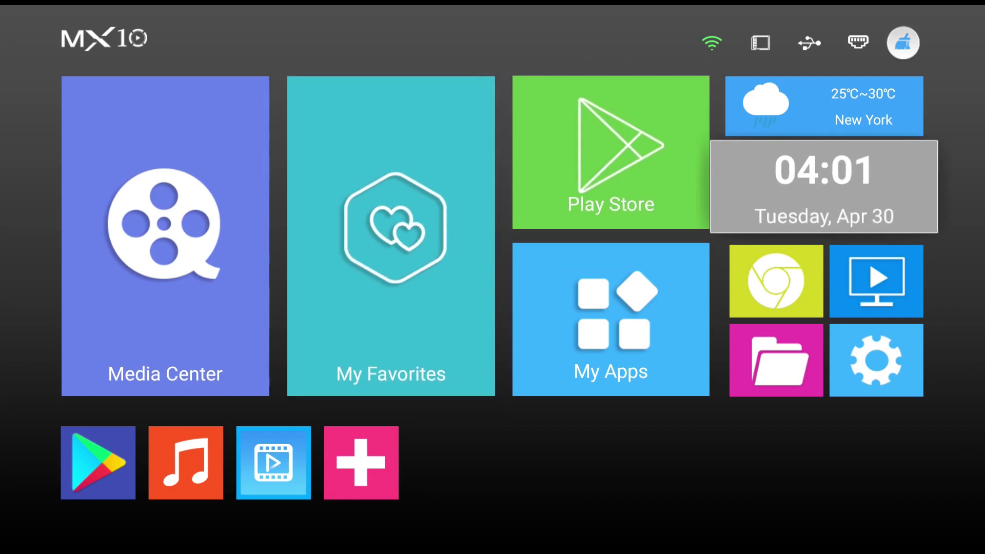
{"action": "key", "text": "Down"}
{"action": "key", "text": "Down"}
{"action": "key", "text": "Right"}
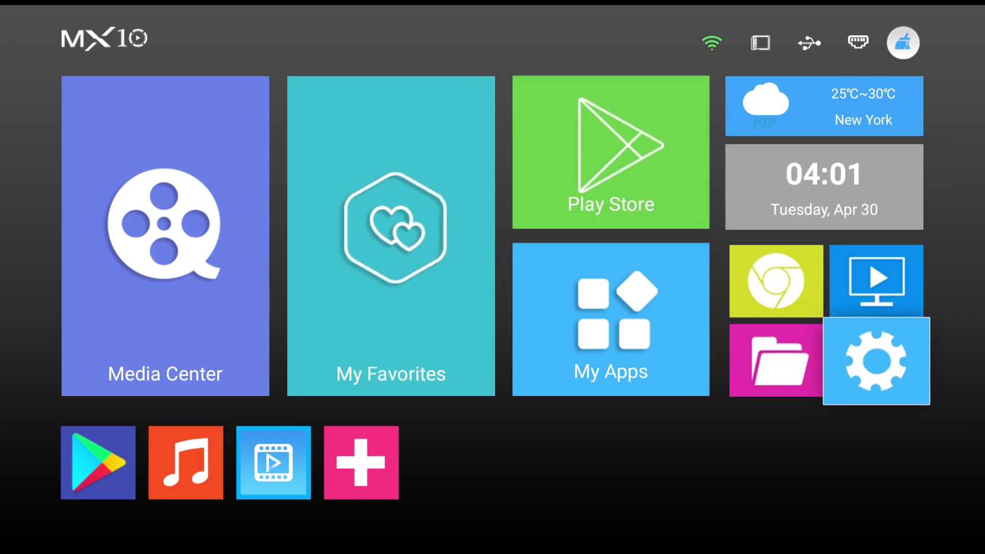
{"action": "key", "text": "Return"}
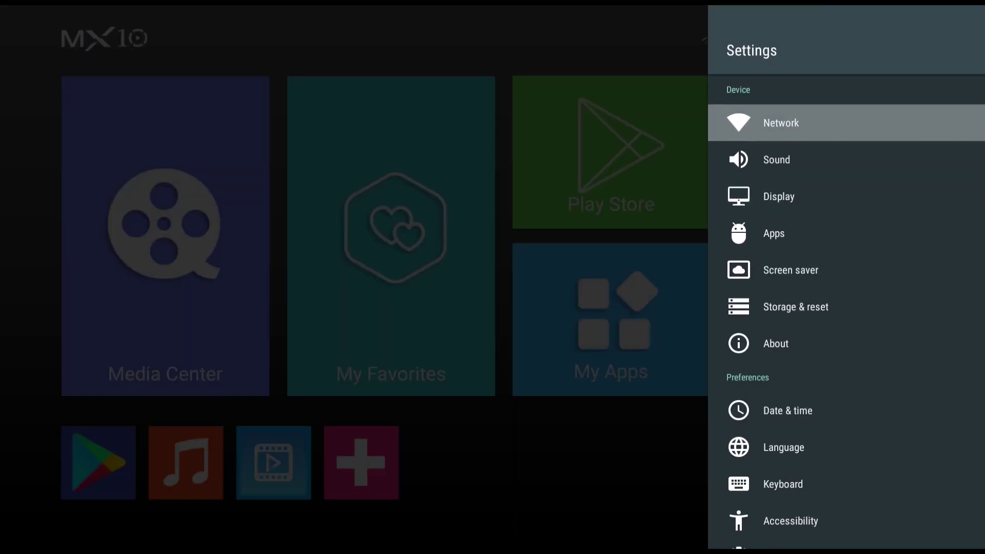
- Look at Network settings, return to the settings list, and open About
{"action": "key", "text": "Return"}
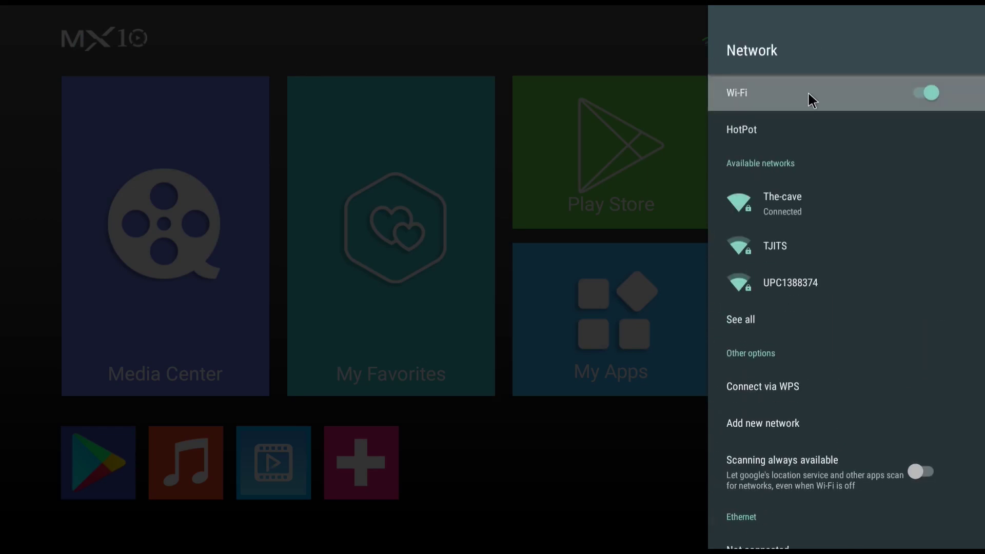
{"action": "key", "text": "Escape"}
{"action": "key", "text": "Down"}
{"action": "key", "text": "Down"}
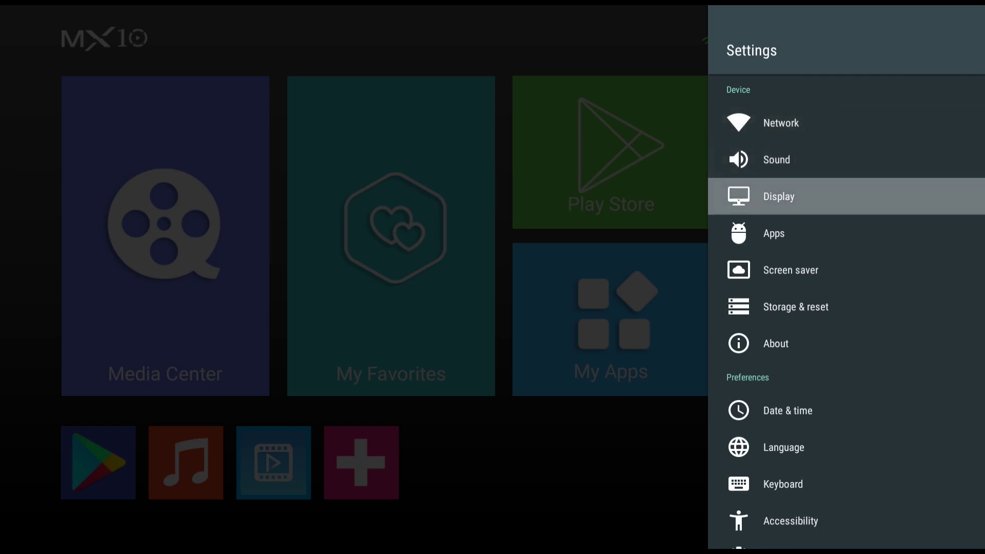
{"action": "key", "text": "Down"}
{"action": "key", "text": "Down"}
{"action": "key", "text": "Down"}
{"action": "key", "text": "Down"}
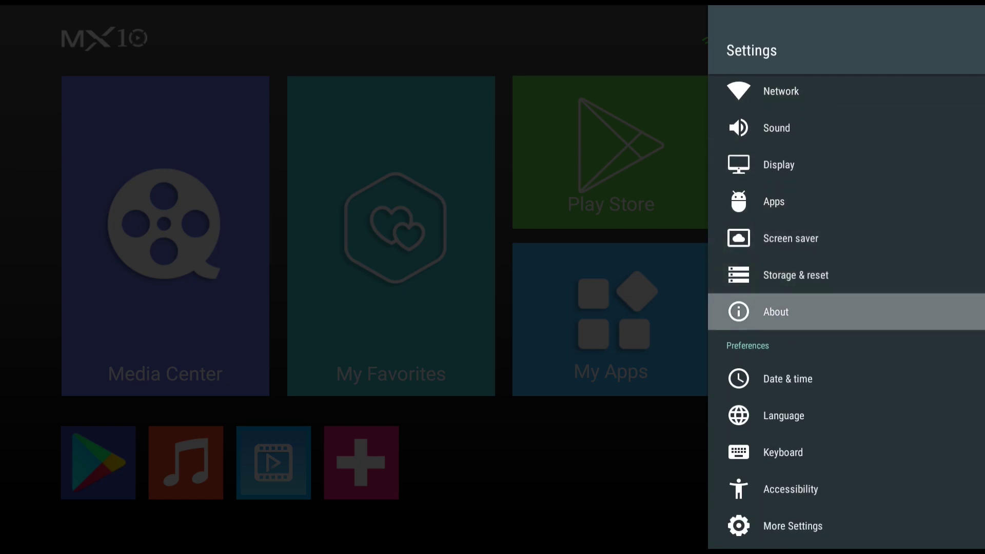
{"action": "key", "text": "Return"}
- Scroll the About list past Device name down to the Model entry showing MX10
{"action": "key", "text": "Down"}
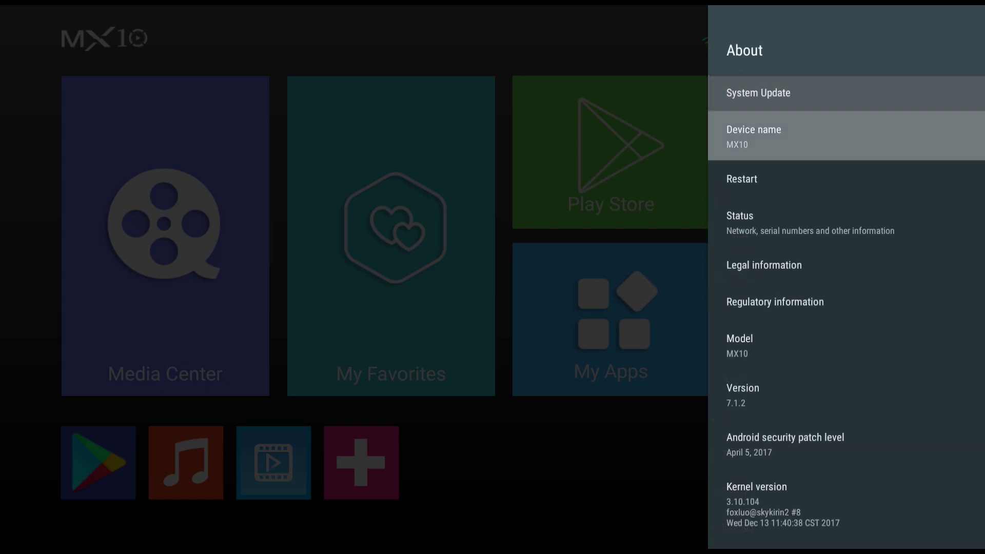
{"action": "key", "text": "Down"}
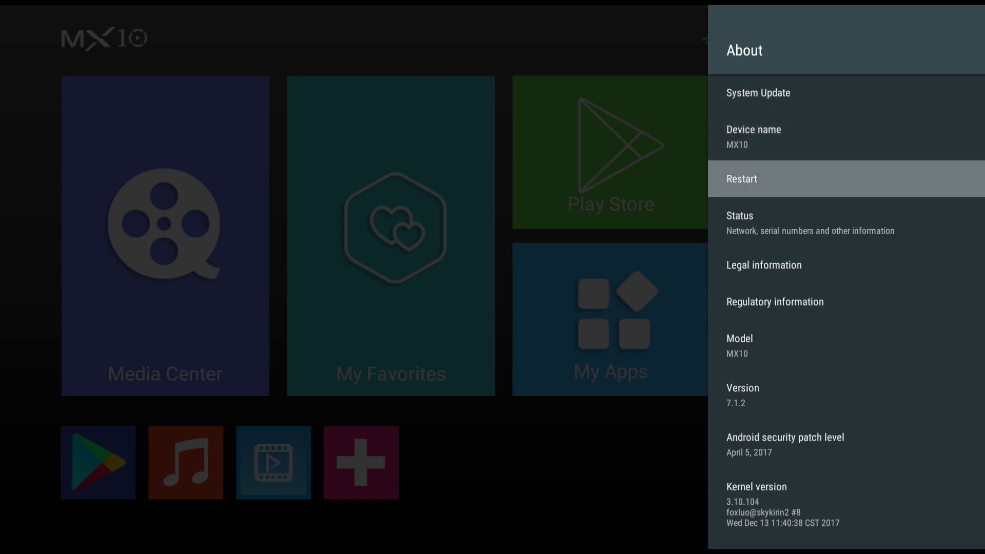
{"action": "key", "text": "Down"}
{"action": "key", "text": "Down"}
{"action": "key", "text": "Down"}
{"action": "key", "text": "Down"}
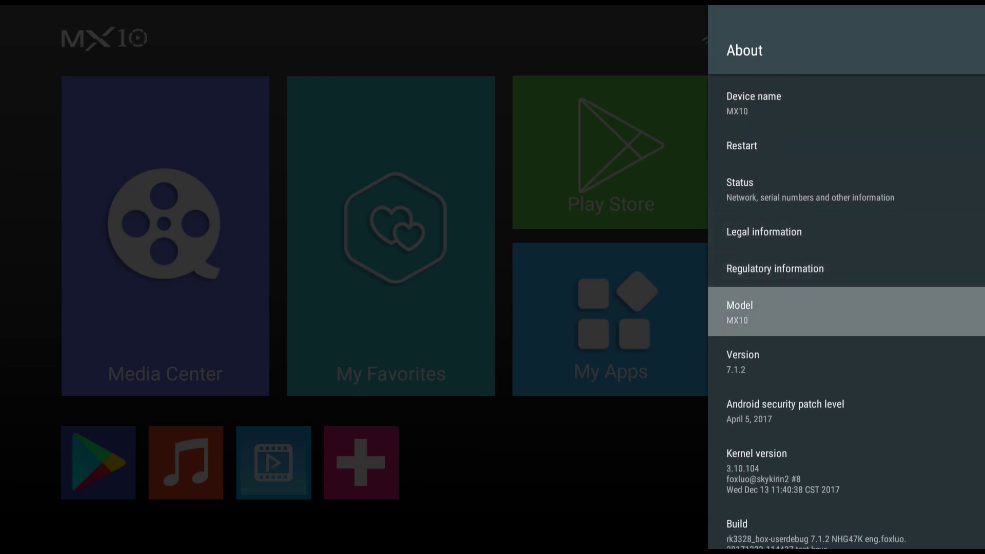
{"action": "key", "text": "Down"}
{"action": "key", "text": "Down"}
- Select the Version entry to bring up the Nougat N easter egg, then tap the N logo twice
{"action": "key", "text": "Up"}
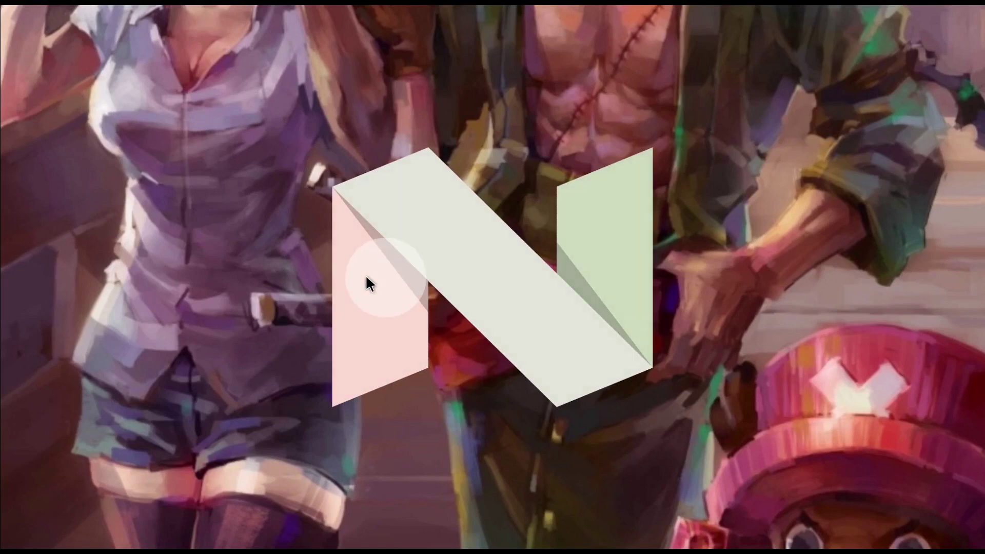
{"action": "left_click", "coordinate": [365, 274]}
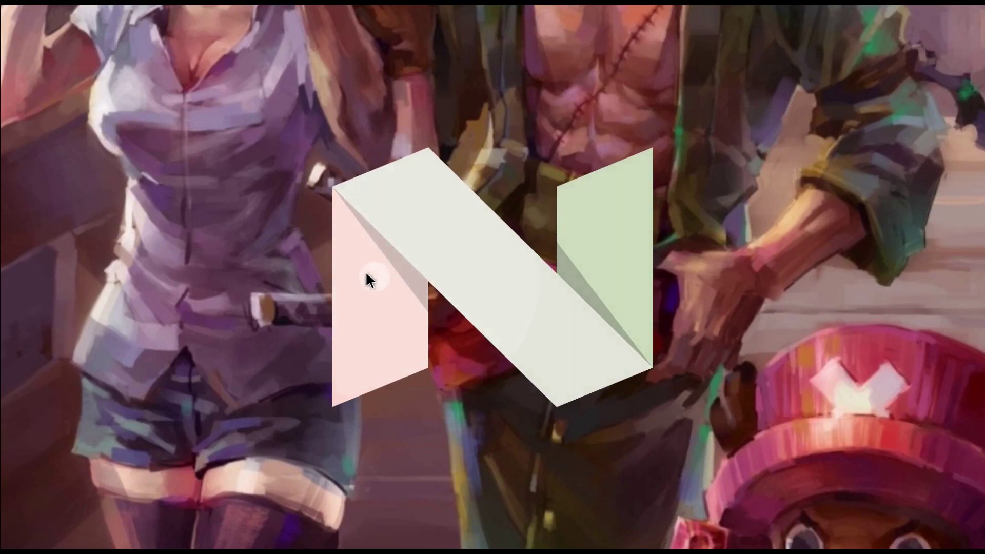
{"action": "left_click", "coordinate": [408, 243]}
- Return to the MX10 home screen and open Settings > About
{"action": "key", "text": "Home"}
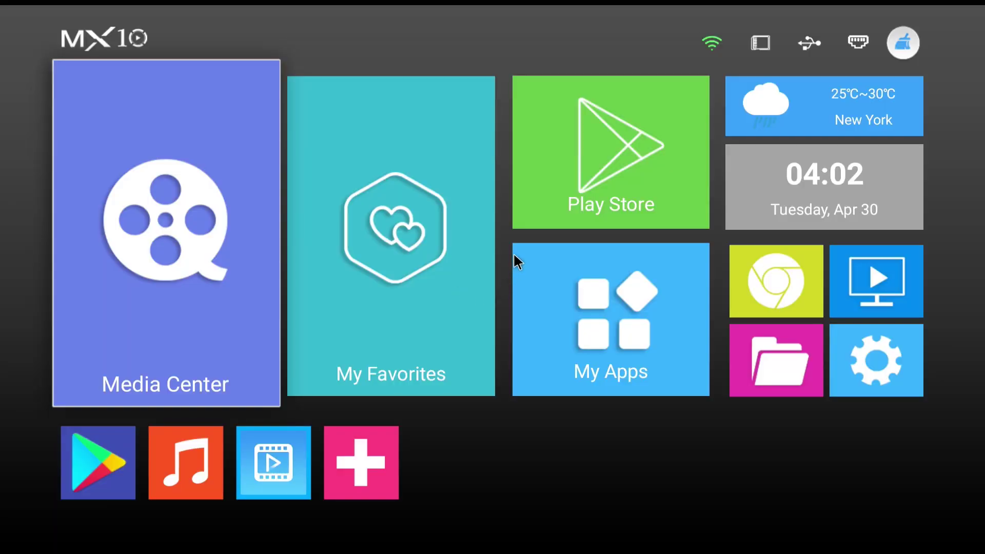
{"action": "key", "text": "Down"}
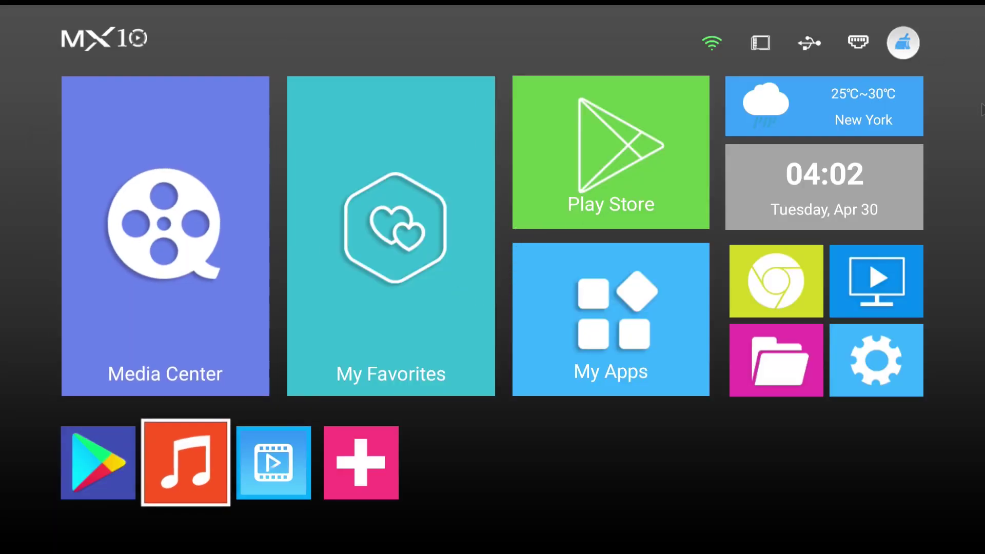
{"action": "key", "text": "Right"}
{"action": "key", "text": "Right"}
{"action": "key", "text": "Right"}
{"action": "key", "text": "Right"}
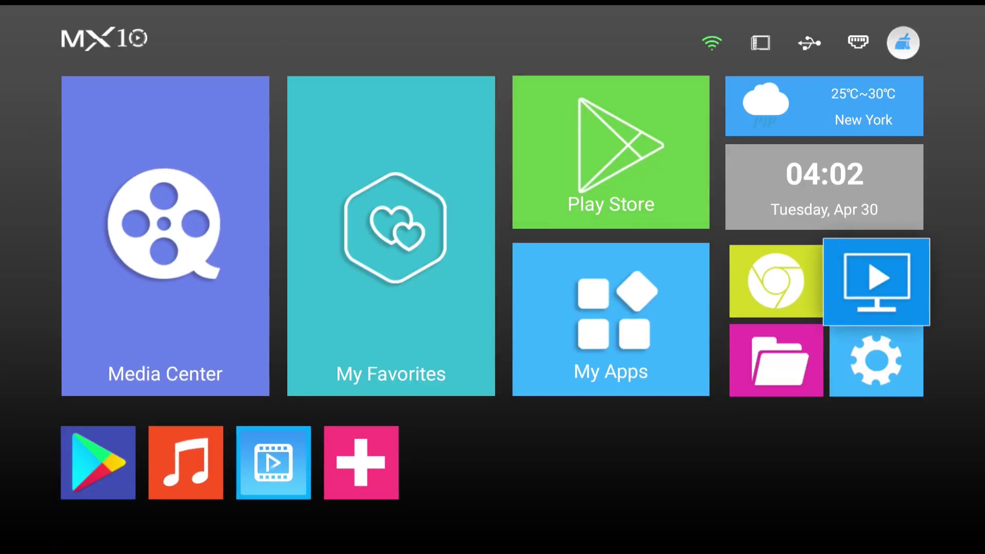
{"action": "key", "text": "Down"}
{"action": "key", "text": "Return"}
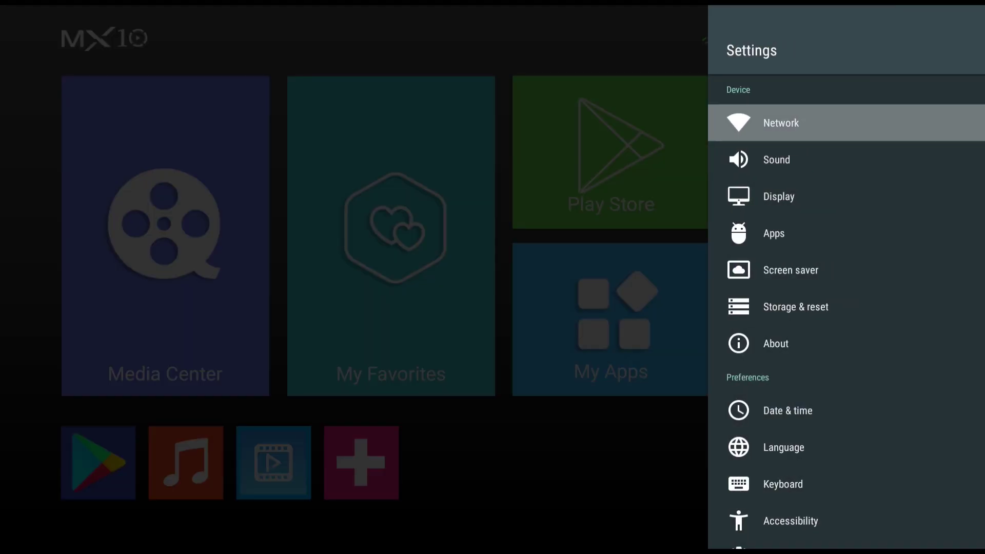
{"action": "key", "text": "Down"}
{"action": "key", "text": "Down"}
{"action": "key", "text": "Down"}
{"action": "key", "text": "Down"}
{"action": "key", "text": "Down"}
{"action": "key", "text": "Down"}
{"action": "key", "text": "Down"}
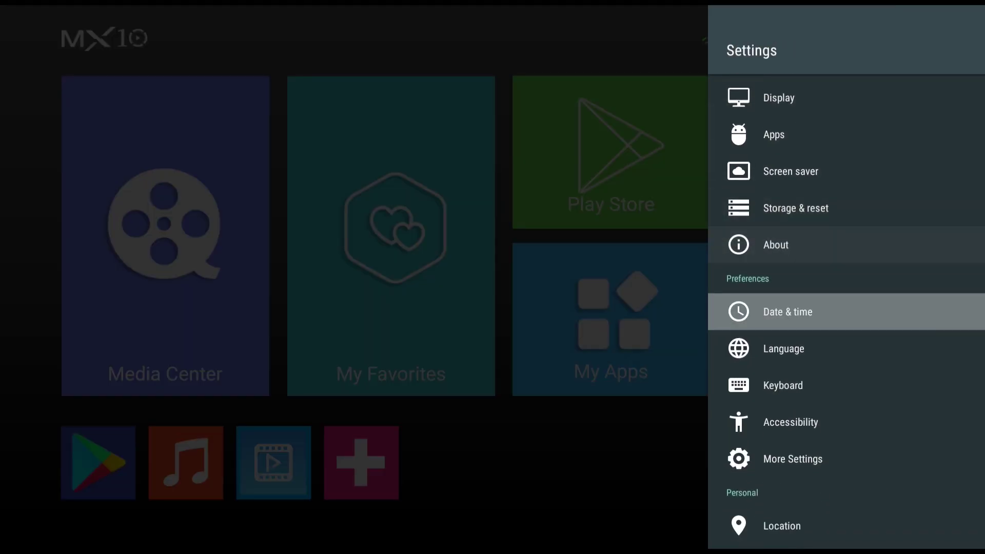
{"action": "key", "text": "Up"}
{"action": "key", "text": "Return"}
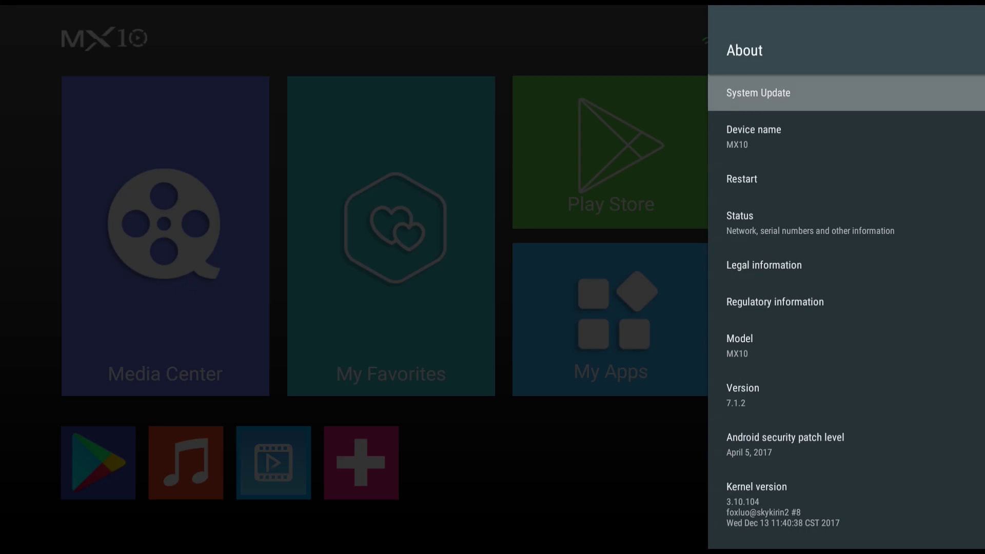
- Check System Update, confirming firmware 1.0.0 is the latest, then back out to home
{"action": "key", "text": "Return"}
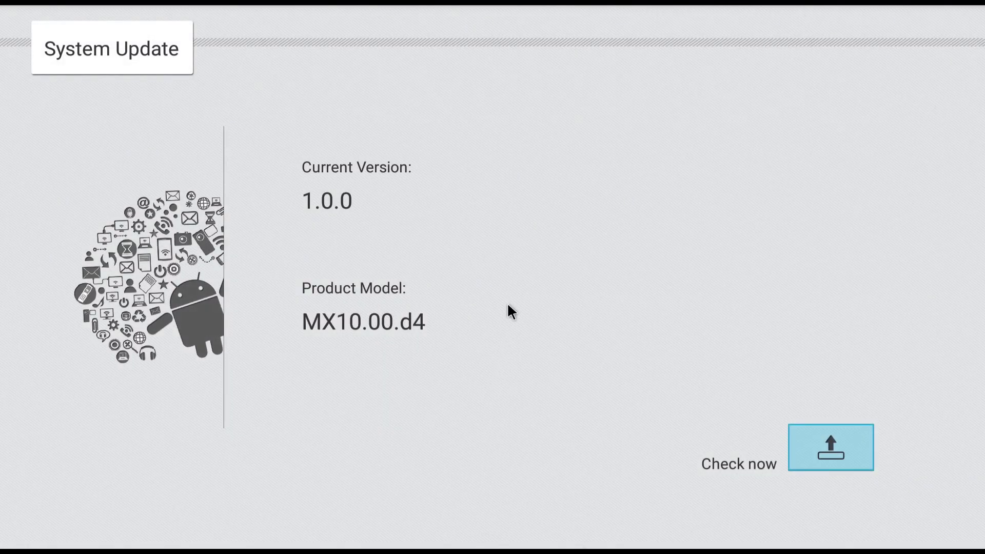
{"action": "left_click", "coordinate": [755, 461]}
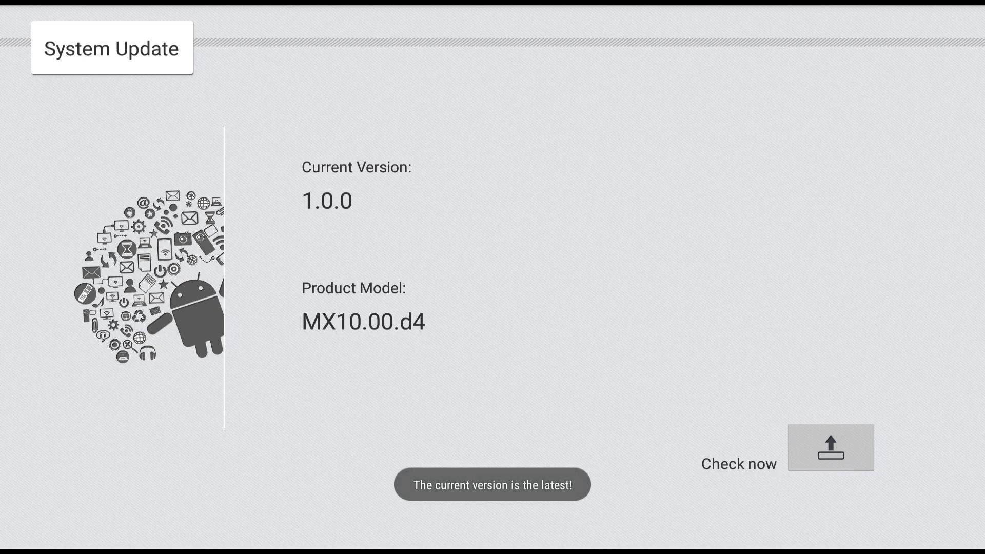
{"action": "right_click", "coordinate": [817, 10]}
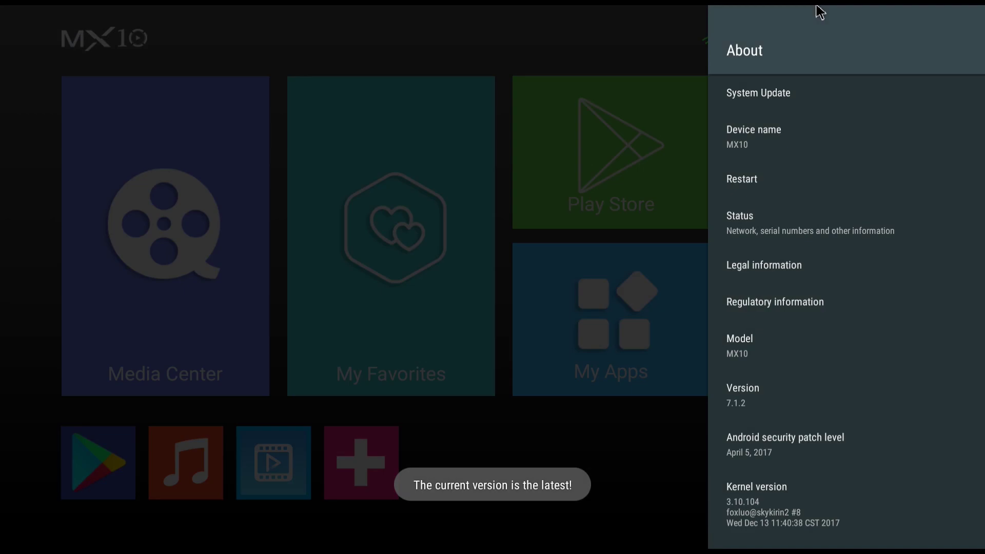
{"action": "right_click", "coordinate": [819, 11]}
{"action": "key", "text": "Down"}
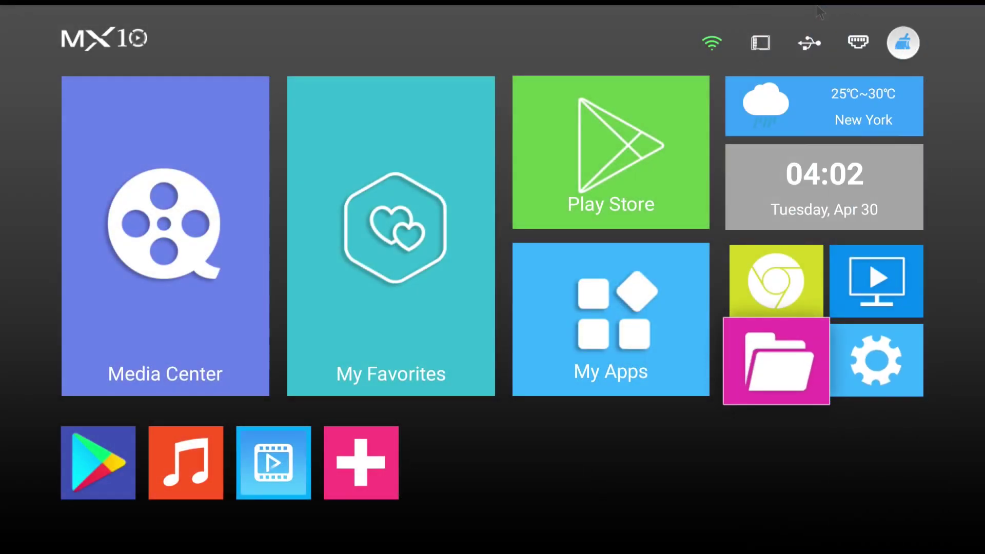
{"action": "key", "text": "Left"}
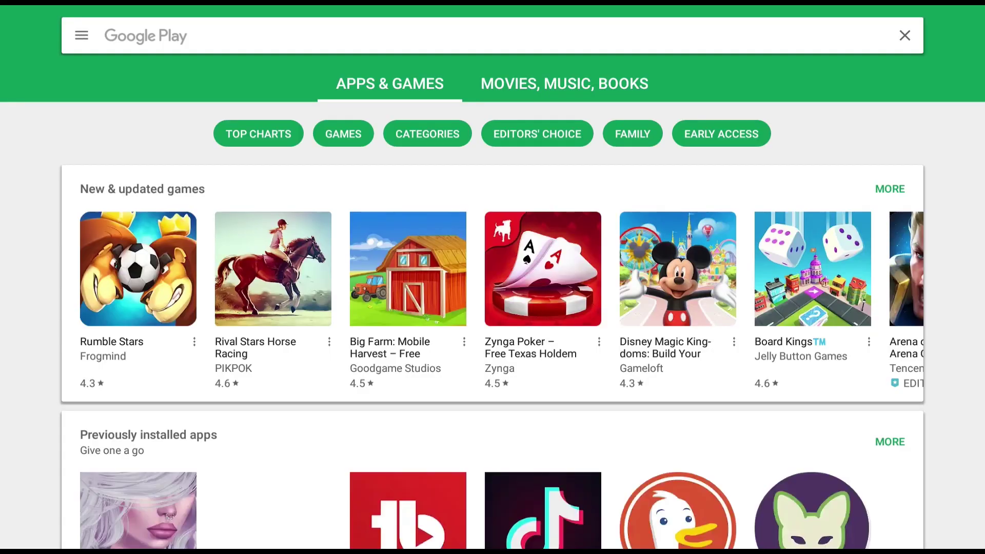
{"action": "key", "text": "Down"}
{"action": "key", "text": "Down"}
{"action": "key", "text": "Down"}
{"action": "key", "text": "Down"}
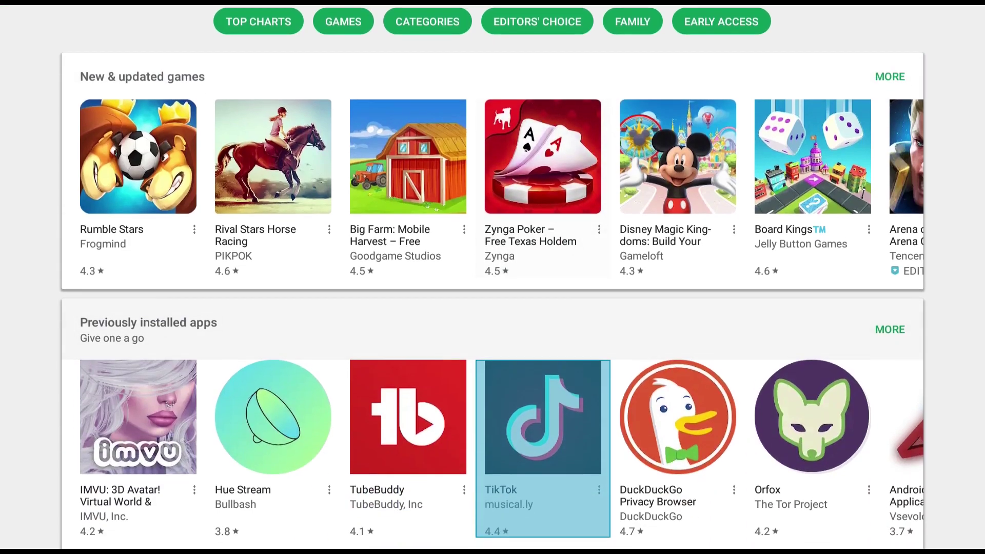
{"action": "key", "text": "Up"}
{"action": "key", "text": "Up"}
{"action": "key", "text": "Up"}
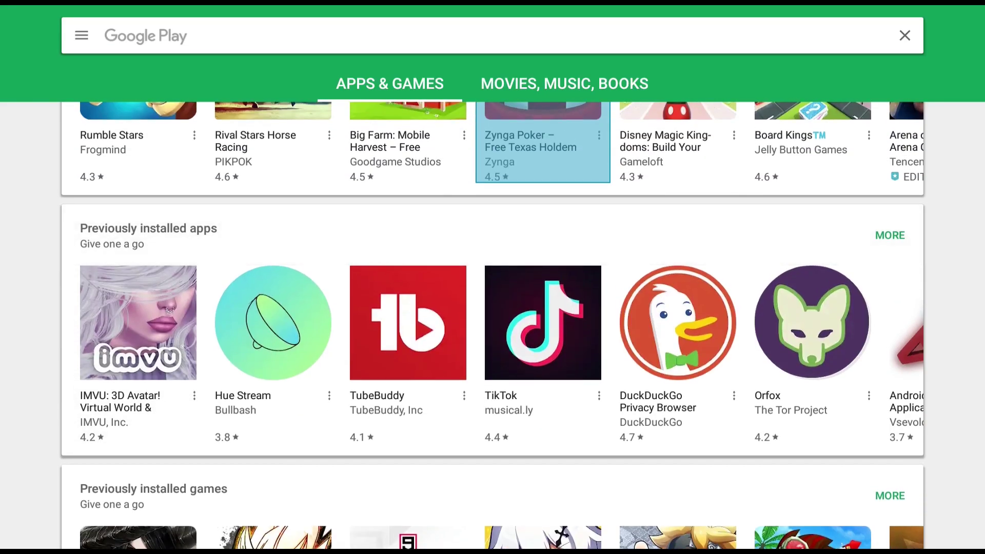
{"action": "key", "text": "Right"}
{"action": "key", "text": "Down"}
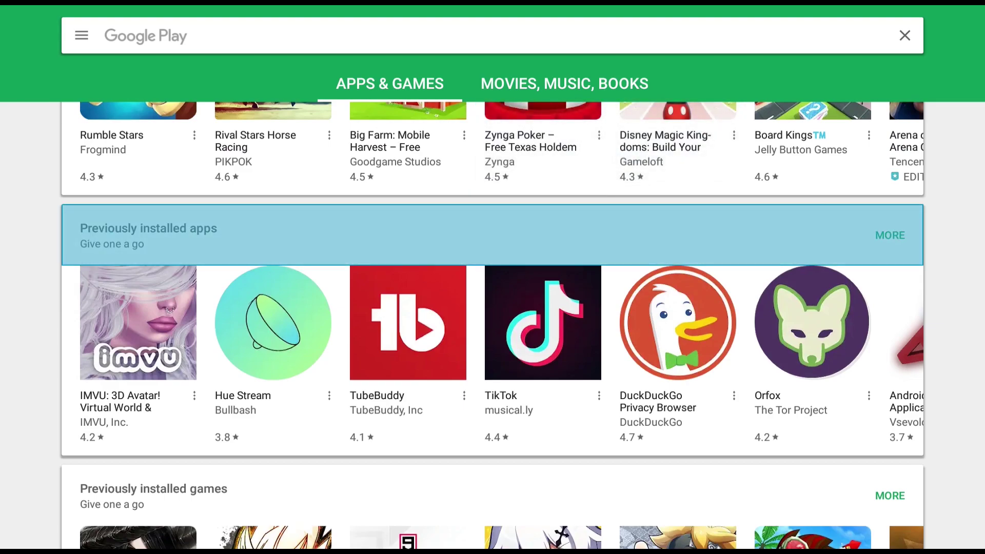
{"action": "key", "text": "Return"}
{"action": "key", "text": "Escape"}
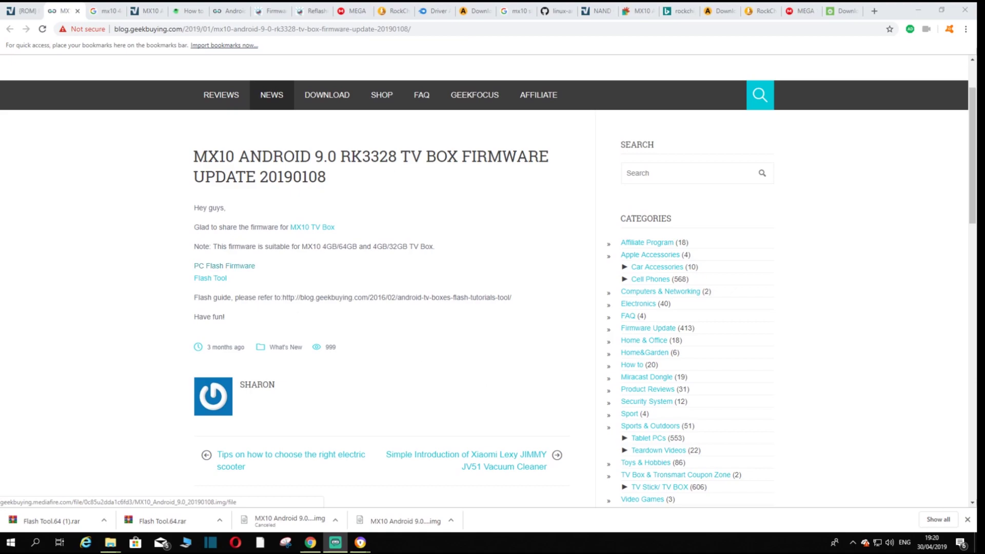
- Re-download Flash Tool from the post's link, then cancel the duplicate Flash Tool.64 (2).rar download
{"action": "left_click", "coordinate": [452, 520]}
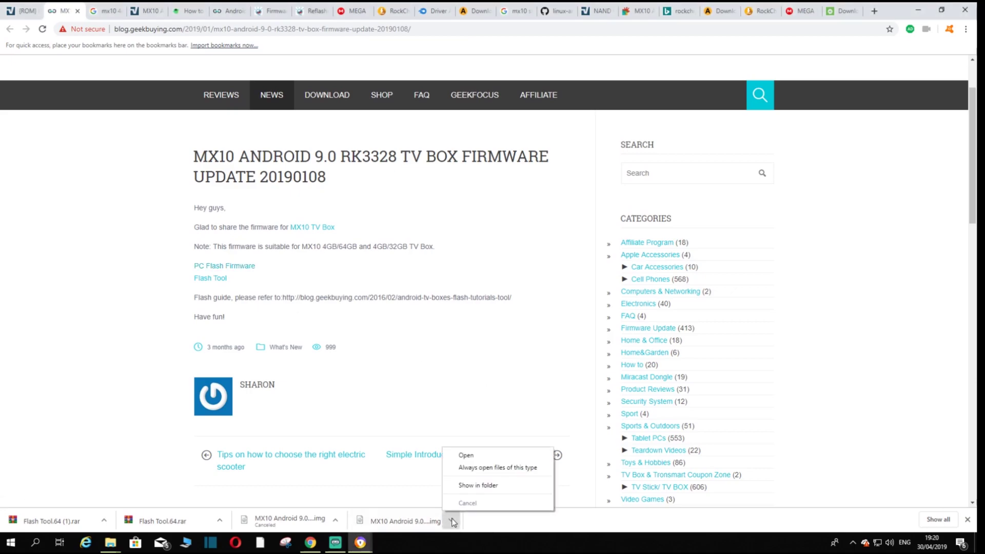
{"action": "left_click", "coordinate": [359, 328]}
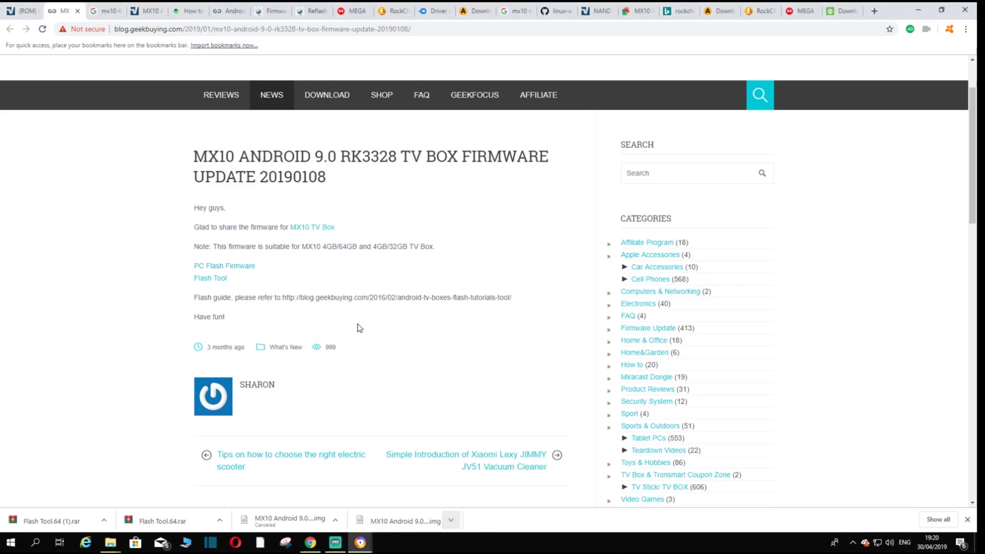
{"action": "left_click", "coordinate": [218, 281]}
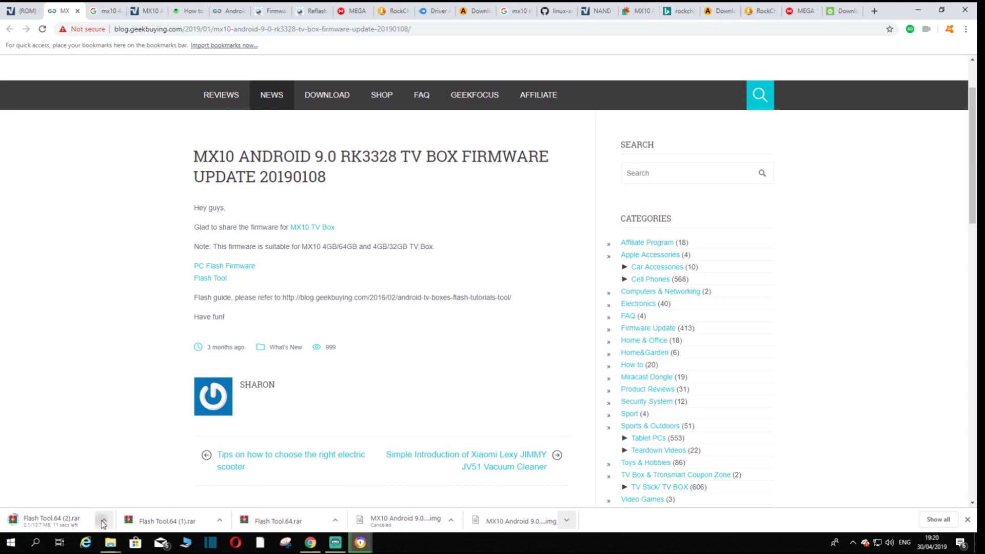
{"action": "left_click", "coordinate": [105, 521]}
{"action": "left_click", "coordinate": [121, 503]}
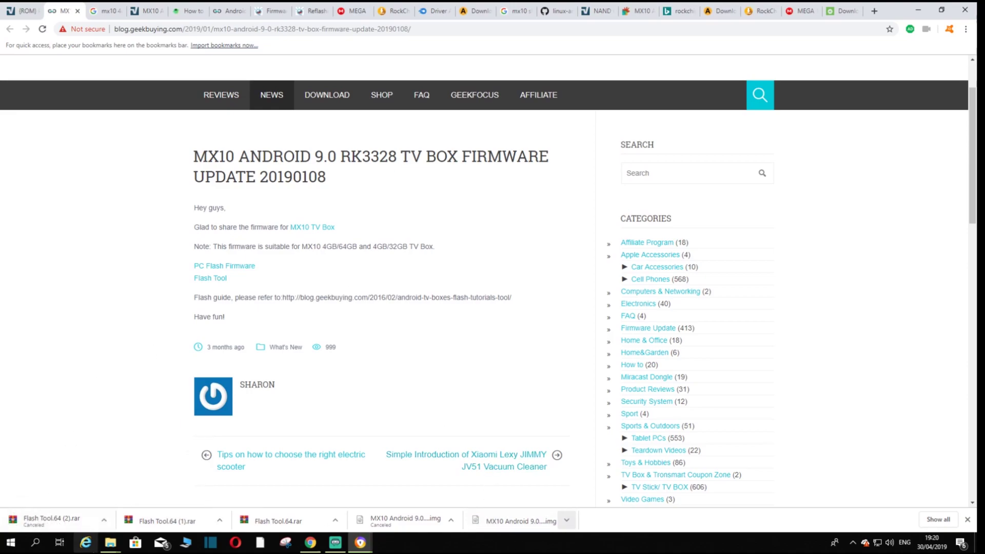
- Bring up the FactoryTool_v1.64 window, go up to MX10, and select Flash Tool.64 and the Android 9.0 image
{"action": "mouse_move", "coordinate": [111, 542]}
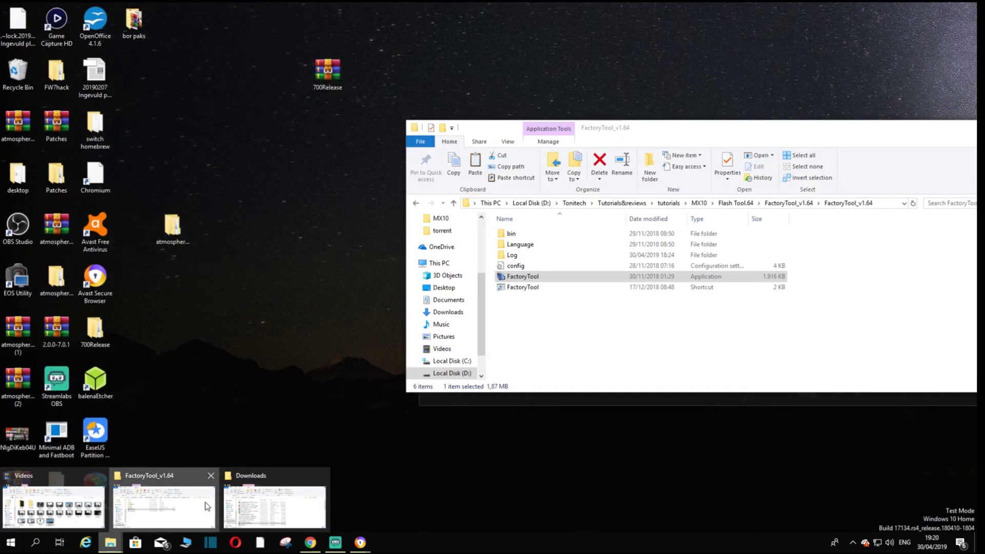
{"action": "left_click", "coordinate": [209, 510]}
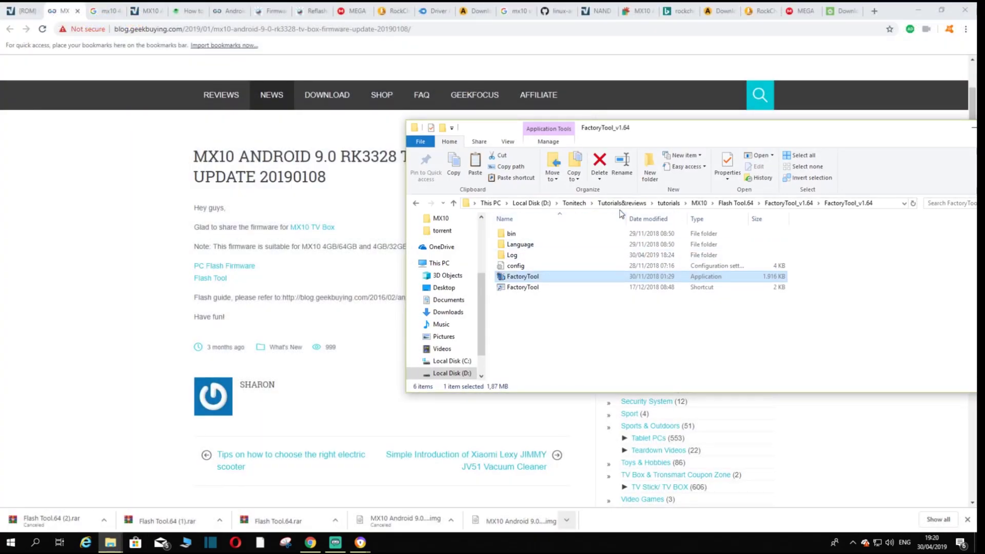
{"action": "left_click", "coordinate": [699, 203]}
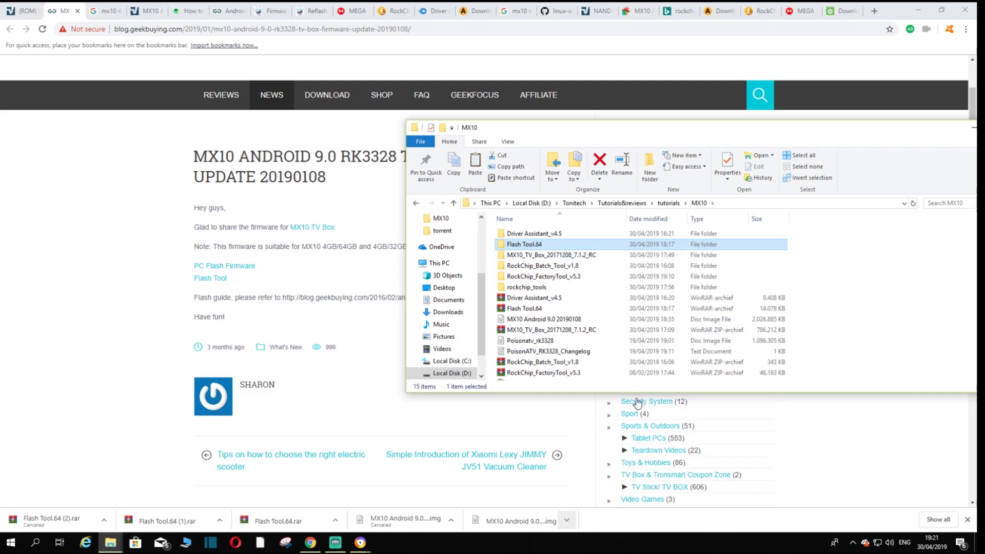
{"action": "left_click", "coordinate": [544, 310]}
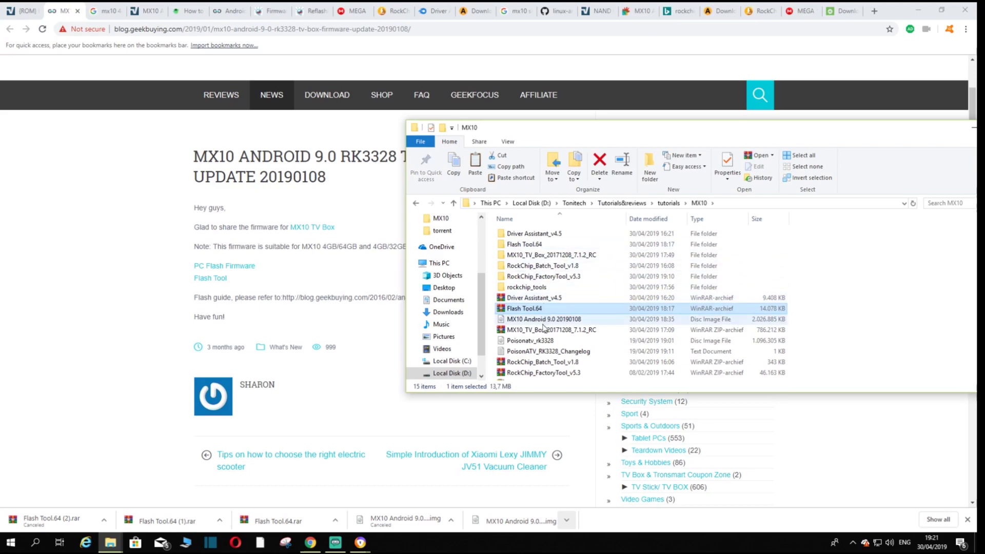
{"action": "left_click", "coordinate": [545, 320]}
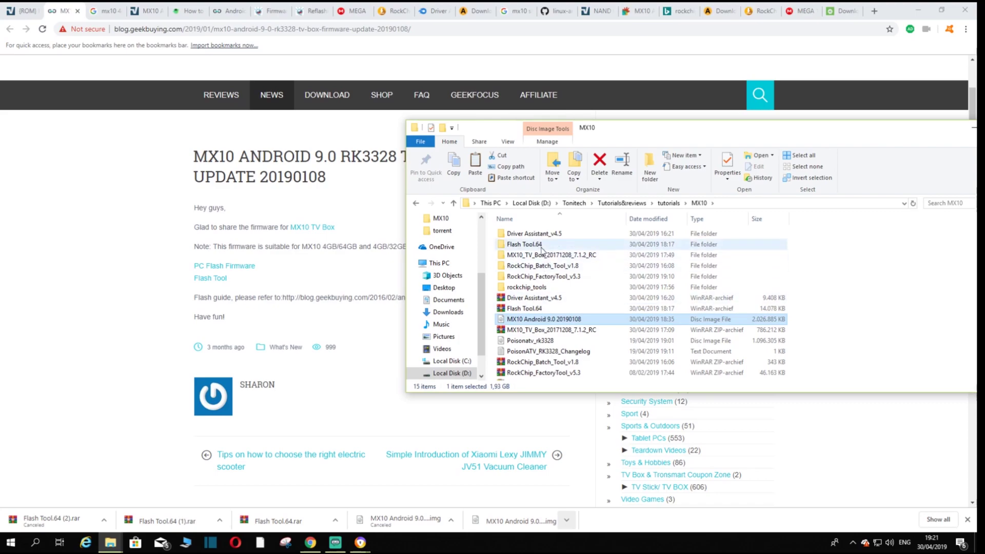
- Open Flash Tool.64 > FactoryTool_v1.64 > DriverAssitant_v4.5 > DriverAssitant_v4.5 in Explorer
{"action": "double_click", "coordinate": [528, 244]}
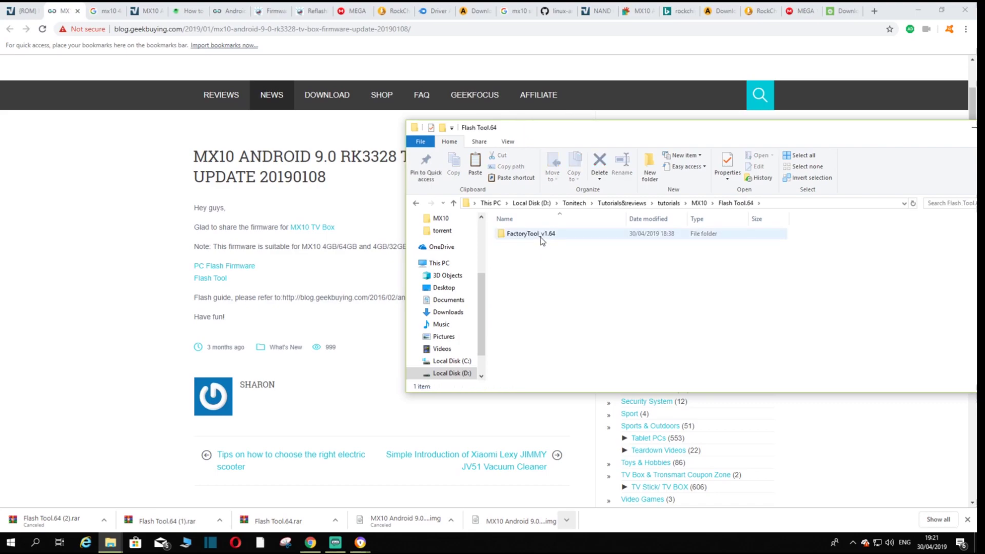
{"action": "double_click", "coordinate": [541, 236]}
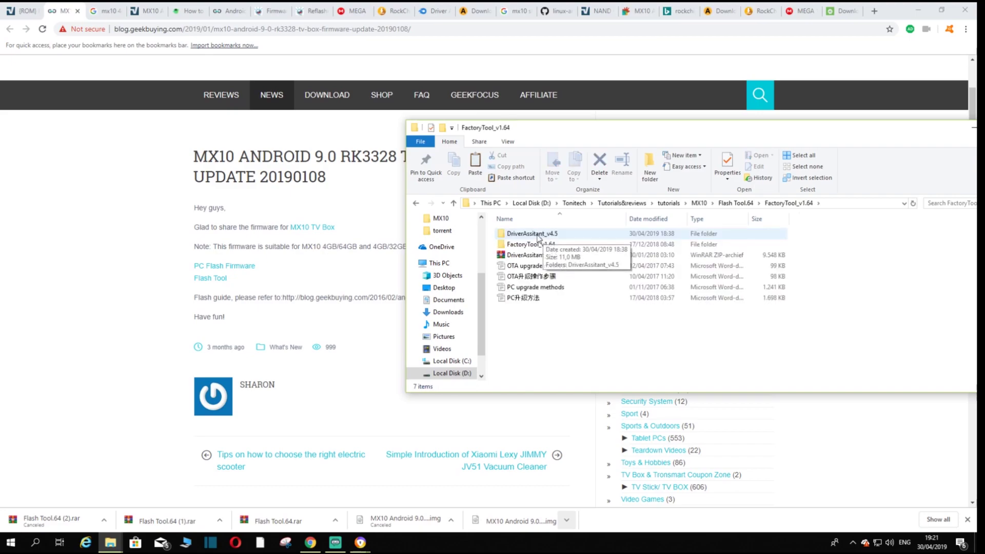
{"action": "double_click", "coordinate": [537, 236]}
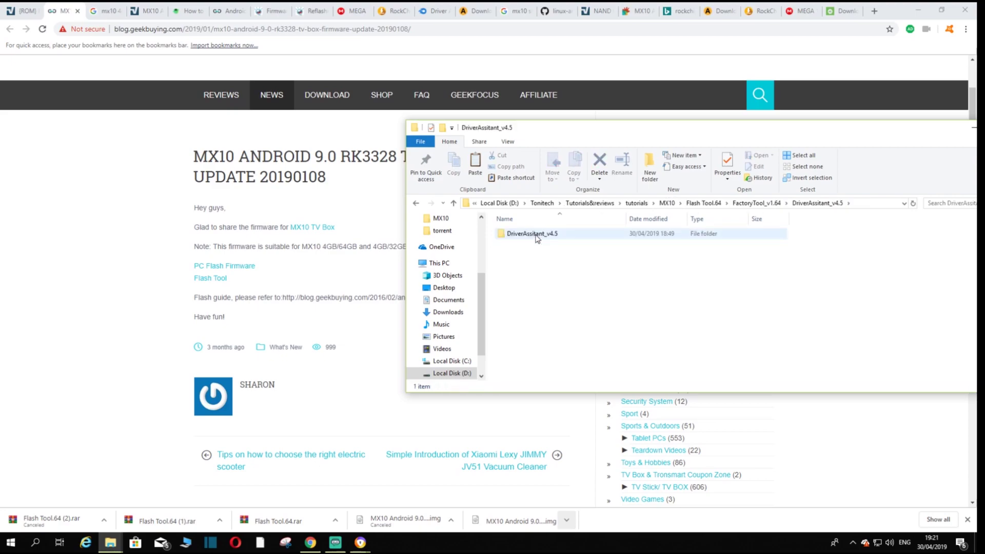
{"action": "double_click", "coordinate": [534, 234]}
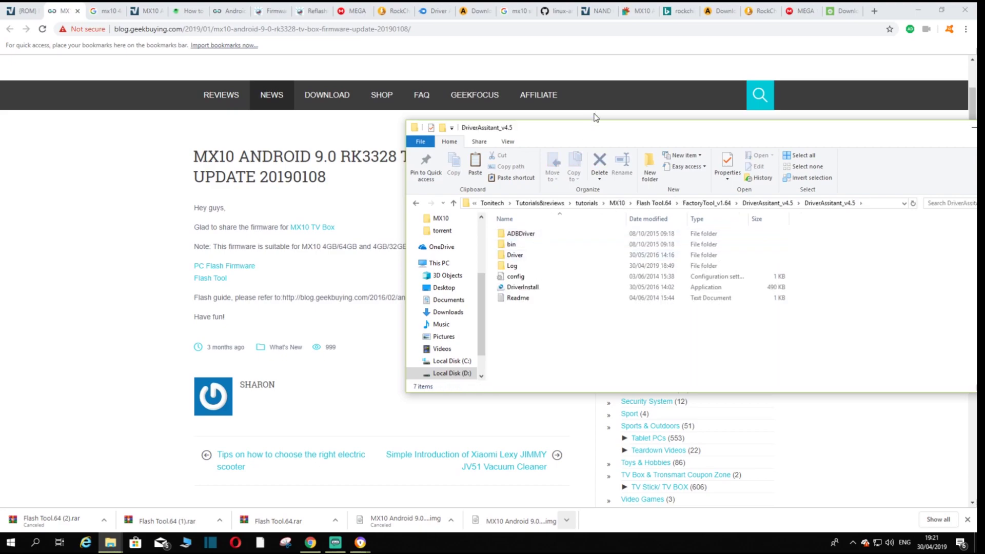
- Run DriverInstall to install the Rockchip driver, confirm 'Install driver ok.', and close the assistant
{"action": "left_click_drag", "start_coordinate": [589, 137], "coordinate": [570, 145]}
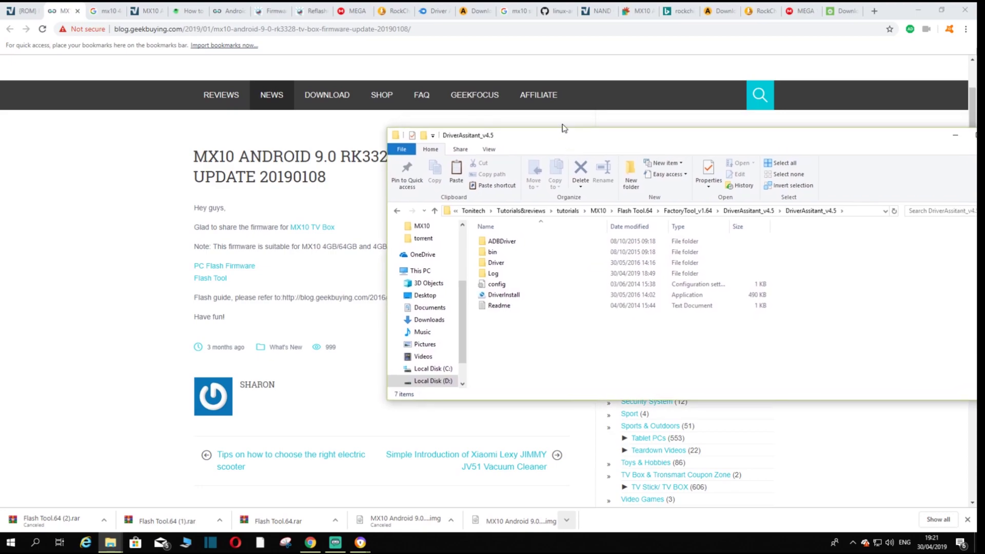
{"action": "double_click", "coordinate": [495, 297]}
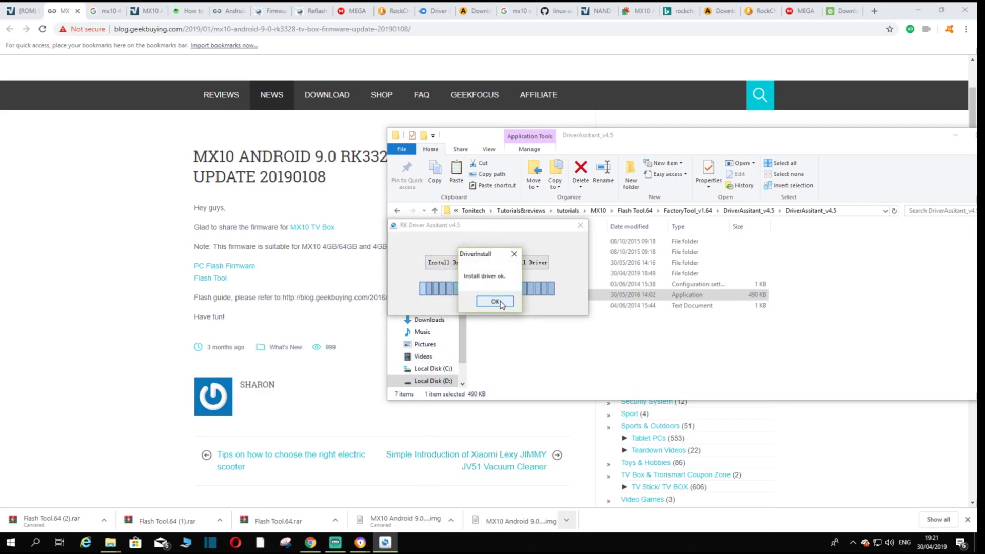
{"action": "left_click", "coordinate": [495, 302]}
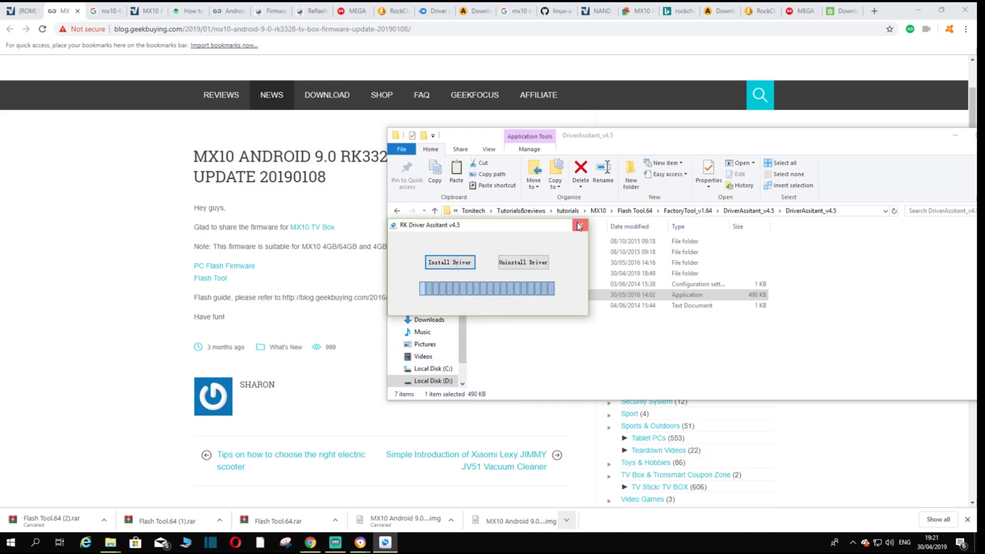
{"action": "left_click", "coordinate": [578, 226]}
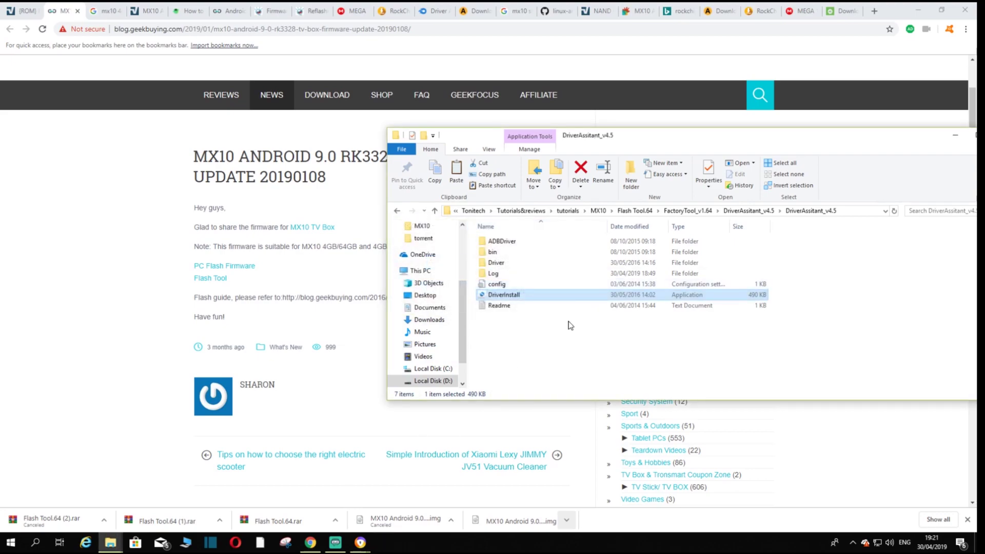
- Go up two folder levels, open the inner FactoryTool_v1.64 folder, and launch FactoryTool
{"action": "left_click", "coordinate": [434, 211]}
{"action": "left_click", "coordinate": [435, 210]}
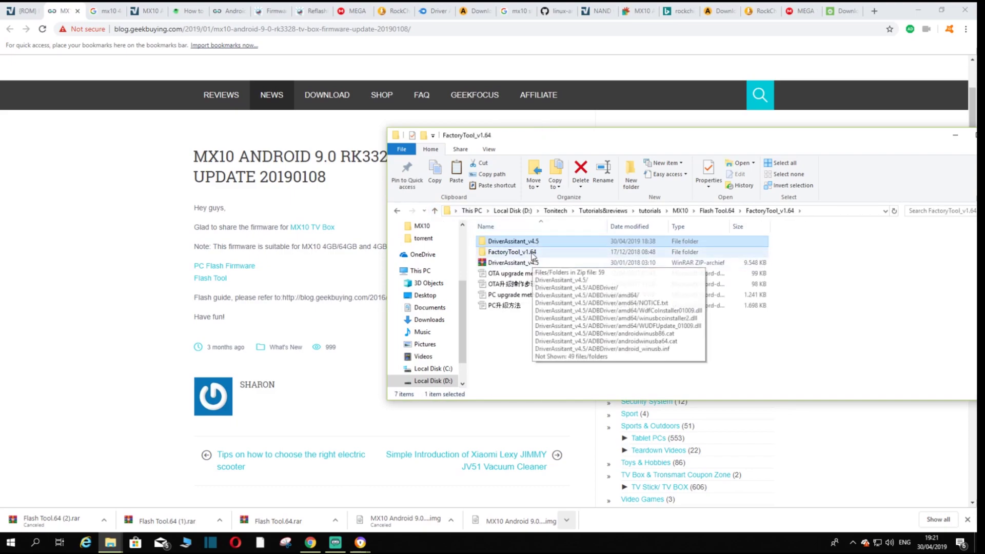
{"action": "left_click", "coordinate": [533, 253]}
{"action": "double_click", "coordinate": [532, 253]}
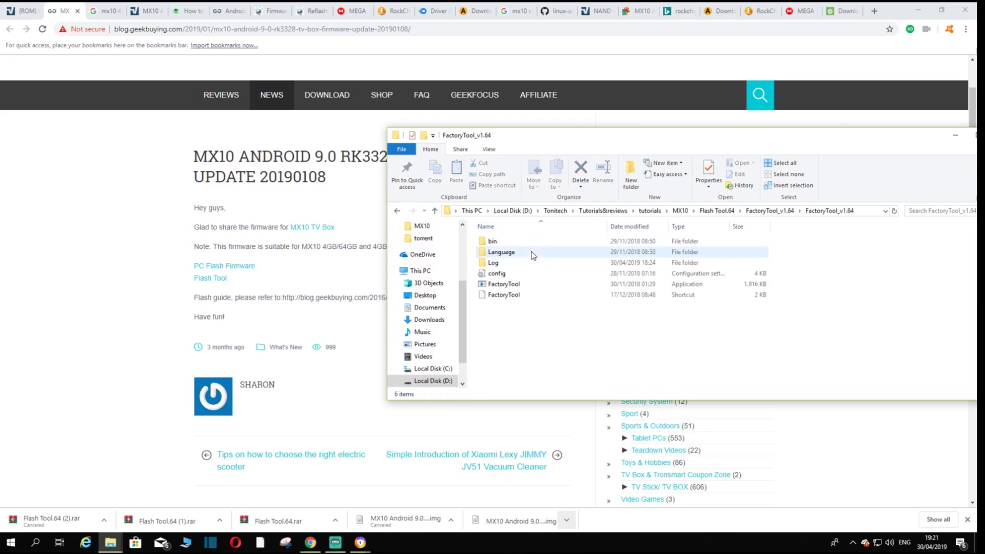
{"action": "double_click", "coordinate": [515, 287]}
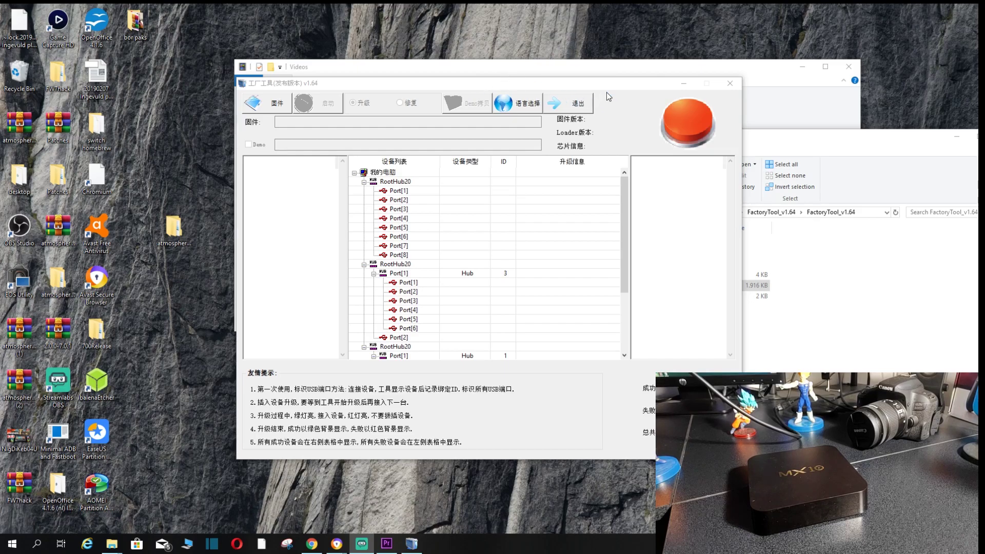
- Reposition the FactoryTool window and set its interface language to English (英文) via 语言选择
{"action": "left_click_drag", "start_coordinate": [605, 84], "coordinate": [588, 78]}
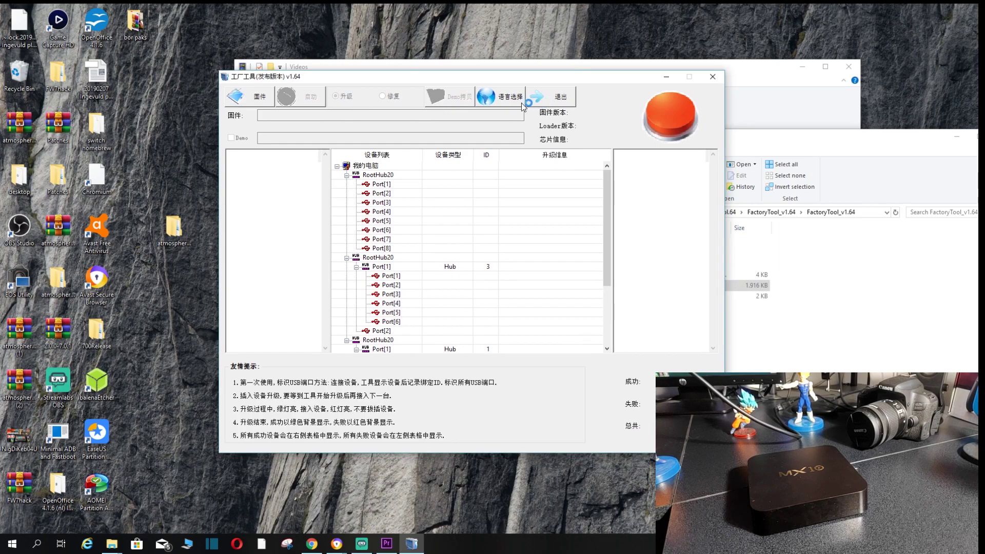
{"action": "left_click", "coordinate": [505, 102]}
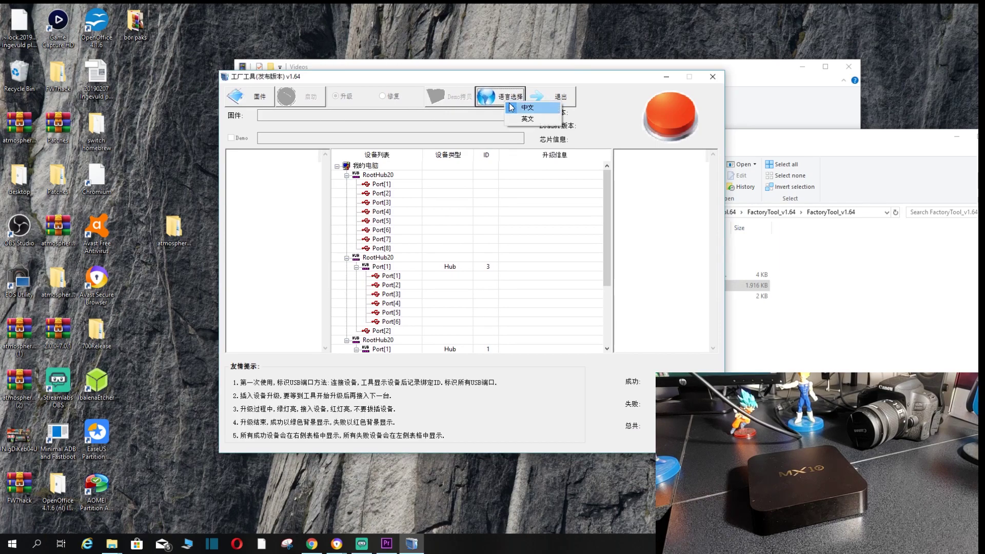
{"action": "left_click", "coordinate": [526, 121]}
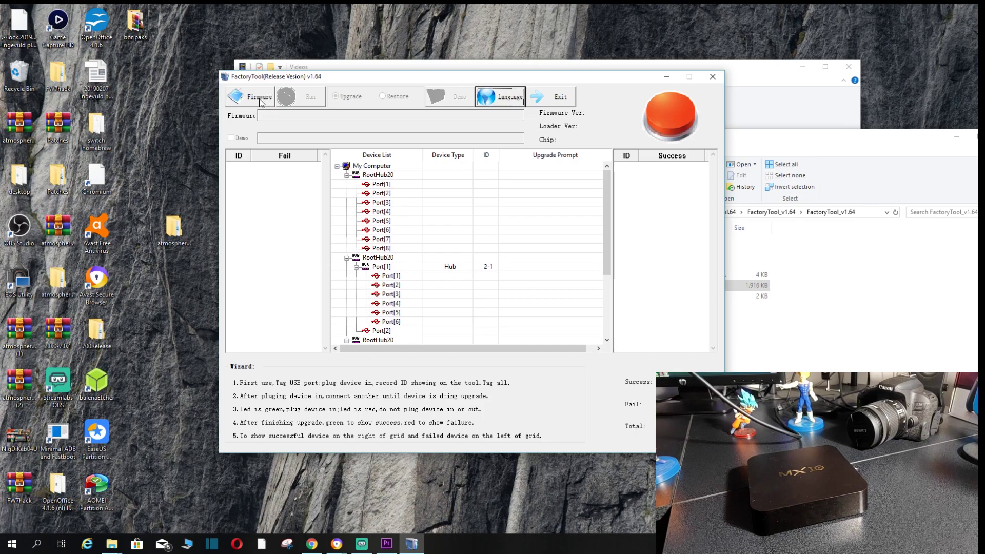
- Load the 'MX10 Android 9.0 20190108' image through the Firmware button
{"action": "left_click", "coordinate": [260, 99]}
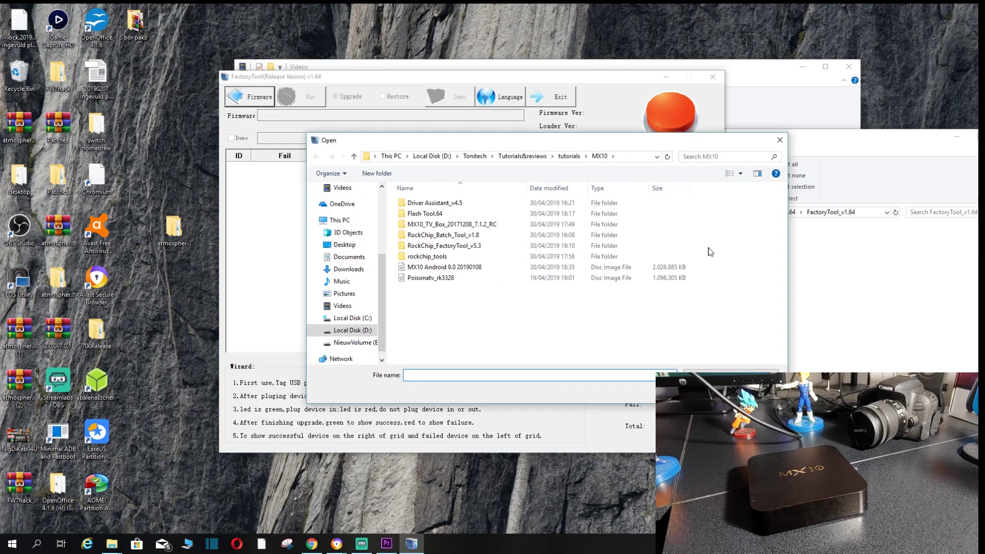
{"action": "double_click", "coordinate": [446, 268]}
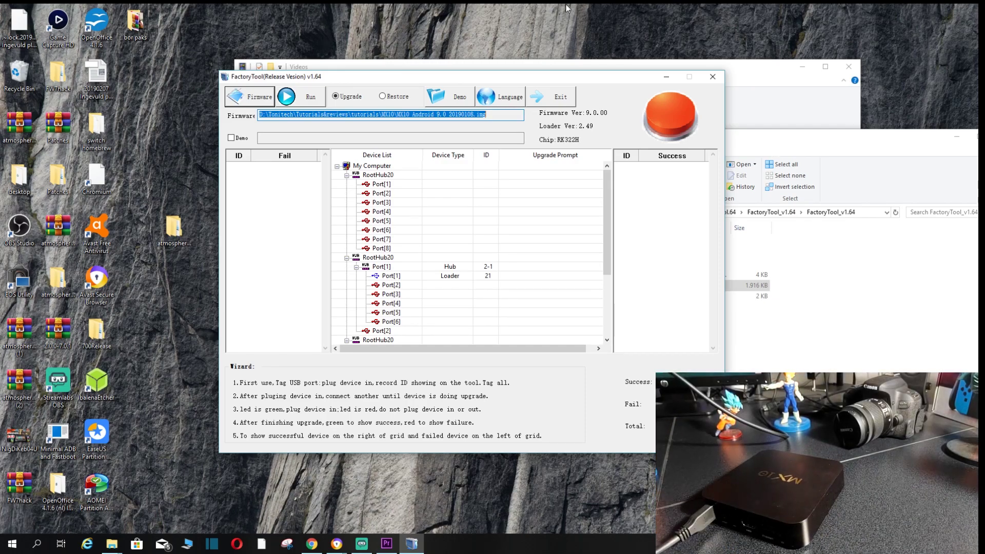
- Start flashing the Android 9.0 firmware to the box on Port[1] with Run
{"action": "left_click", "coordinate": [311, 99]}
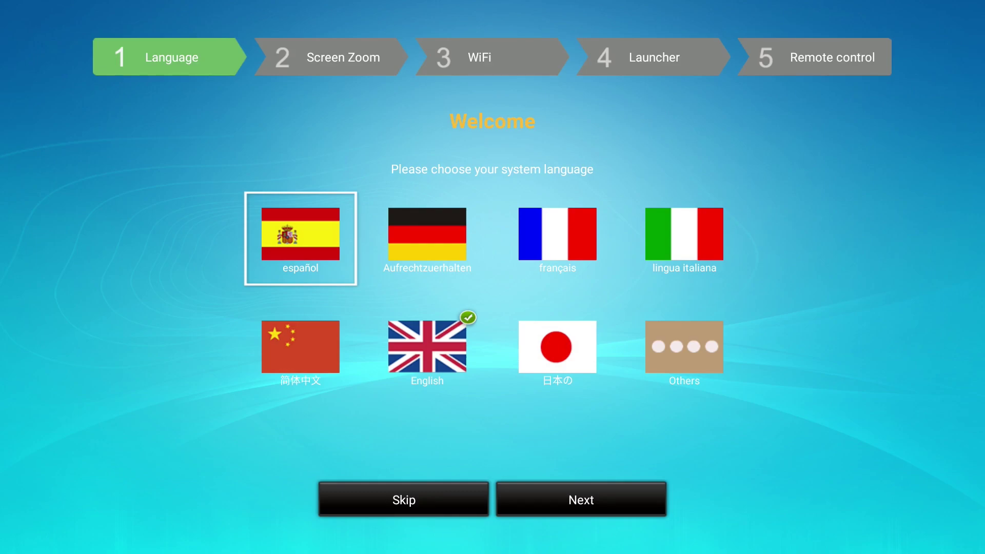
- Choose English as the setup language and confirm it
{"action": "left_click", "coordinate": [427, 238]}
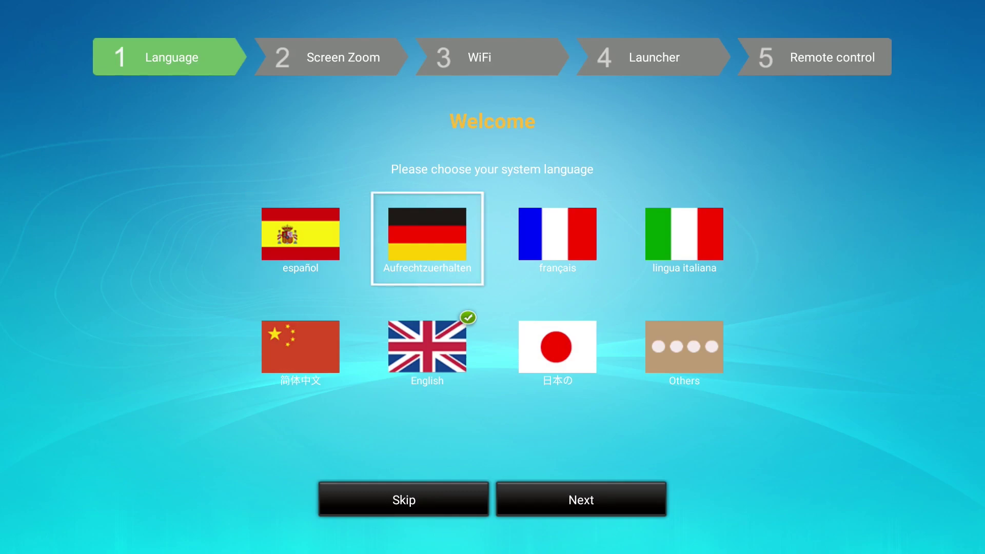
{"action": "left_click", "coordinate": [427, 351]}
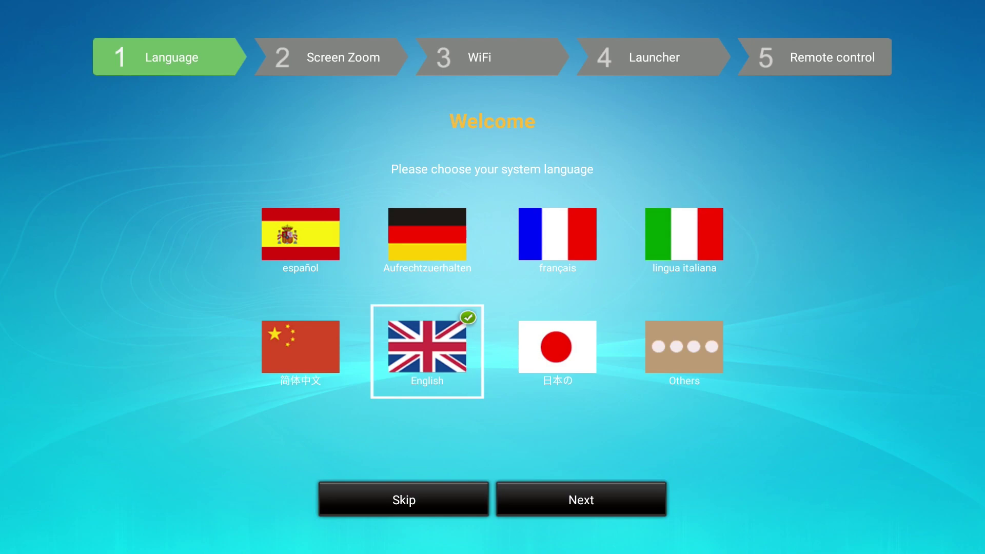
{"action": "key", "text": "Return"}
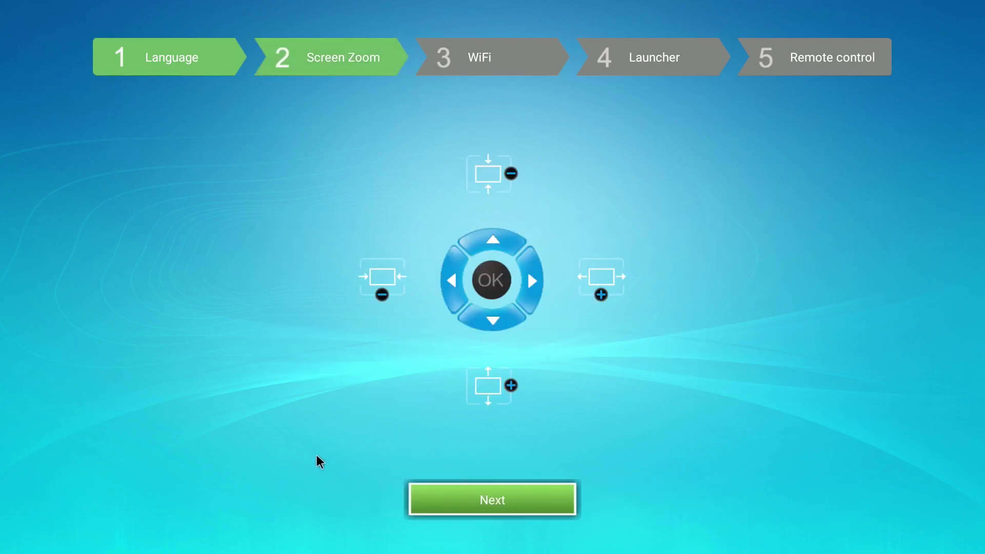
- Pass the Screen Zoom, WiFi and Remote control steps to reach the MX10 home screen
{"action": "left_click", "coordinate": [439, 494]}
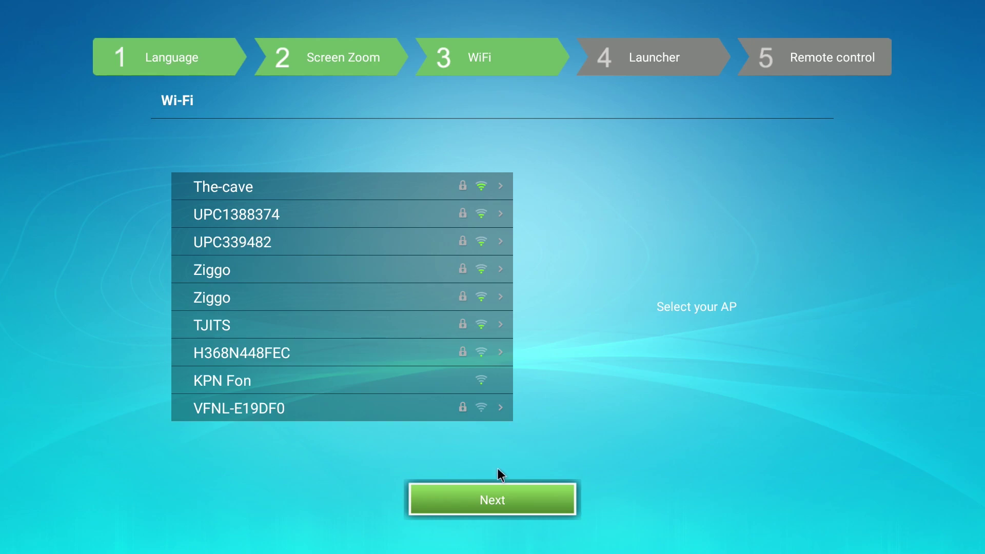
{"action": "left_click", "coordinate": [500, 491]}
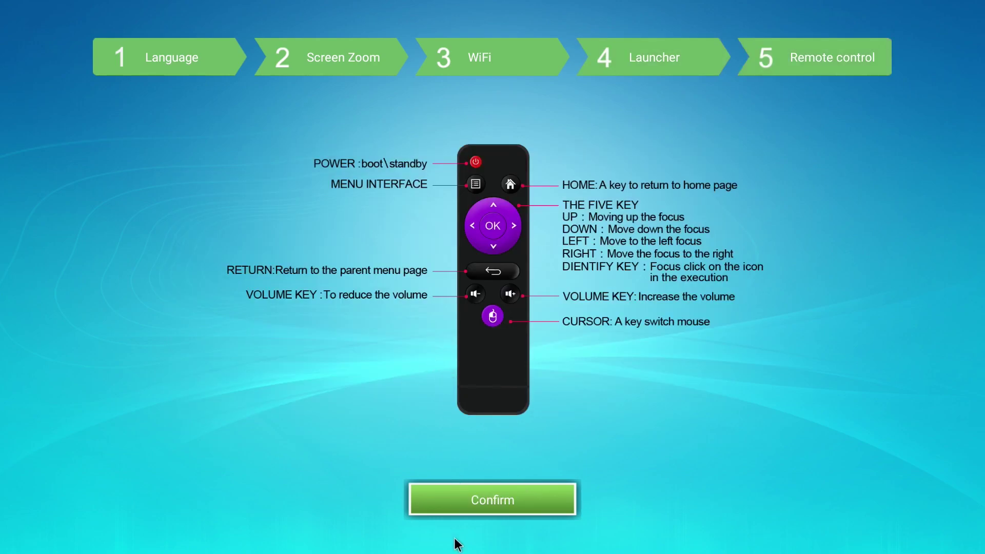
{"action": "left_click", "coordinate": [456, 504]}
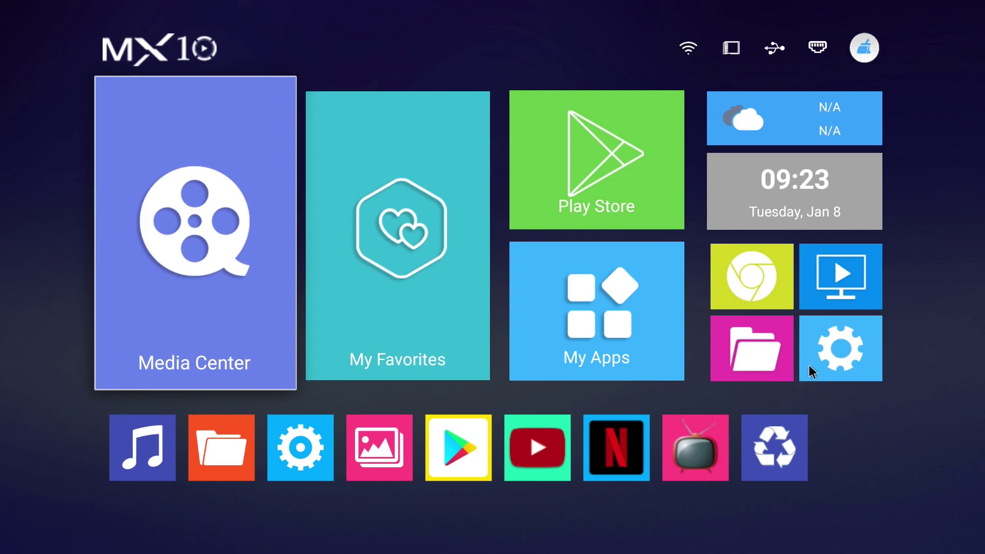
{"action": "left_click", "coordinate": [819, 353]}
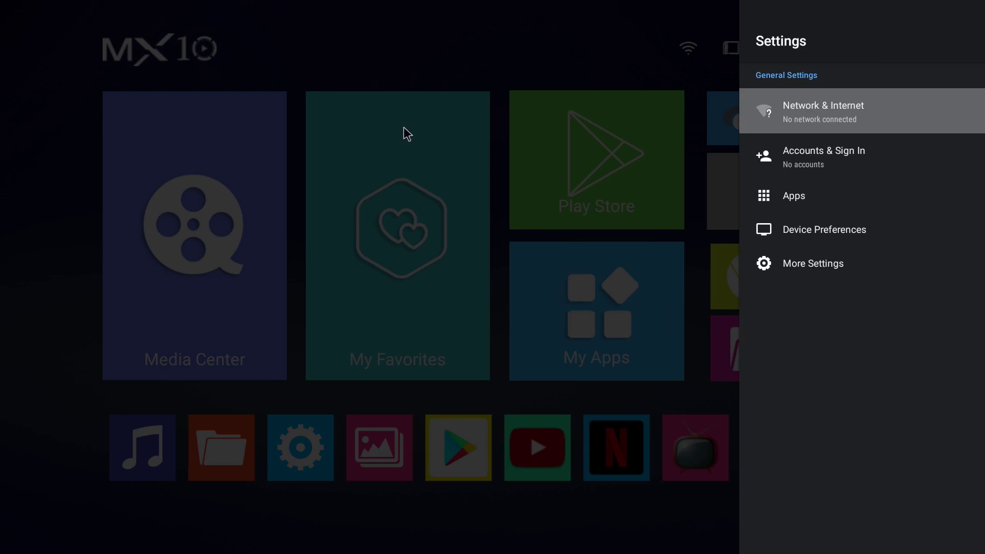
{"action": "left_click", "coordinate": [380, 150]}
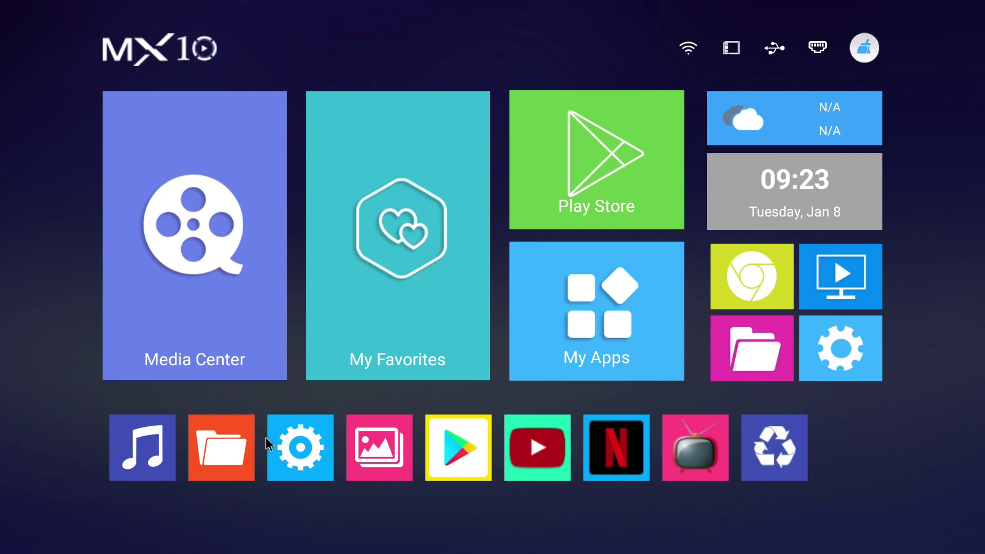
{"action": "left_click", "coordinate": [638, 293]}
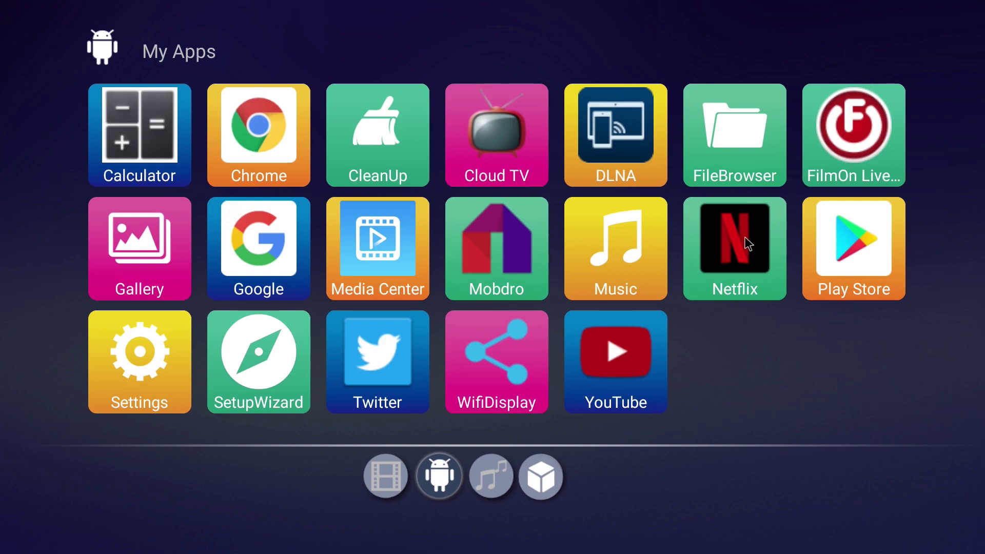
{"action": "key", "text": "Escape"}
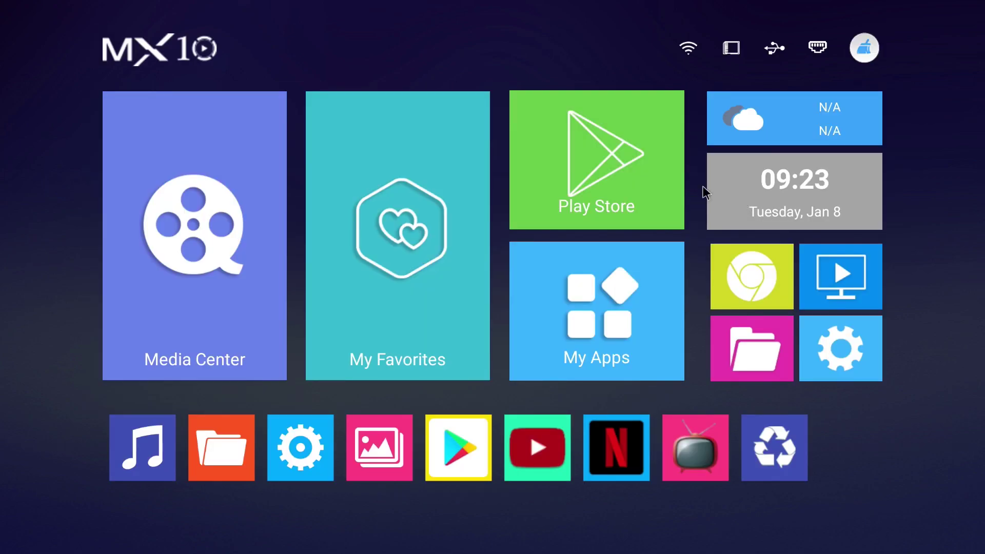